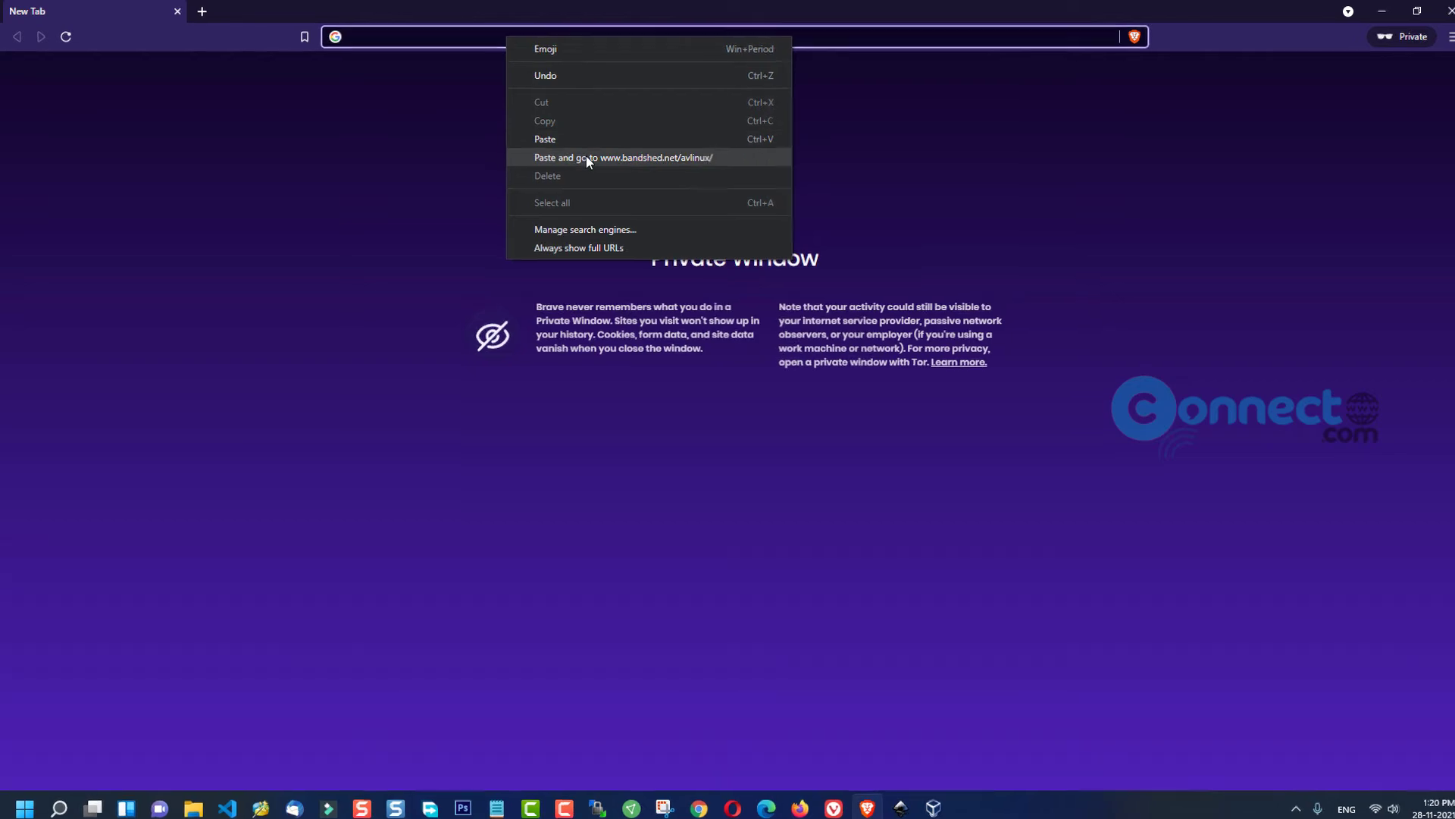
pyautogui.click(584, 156)
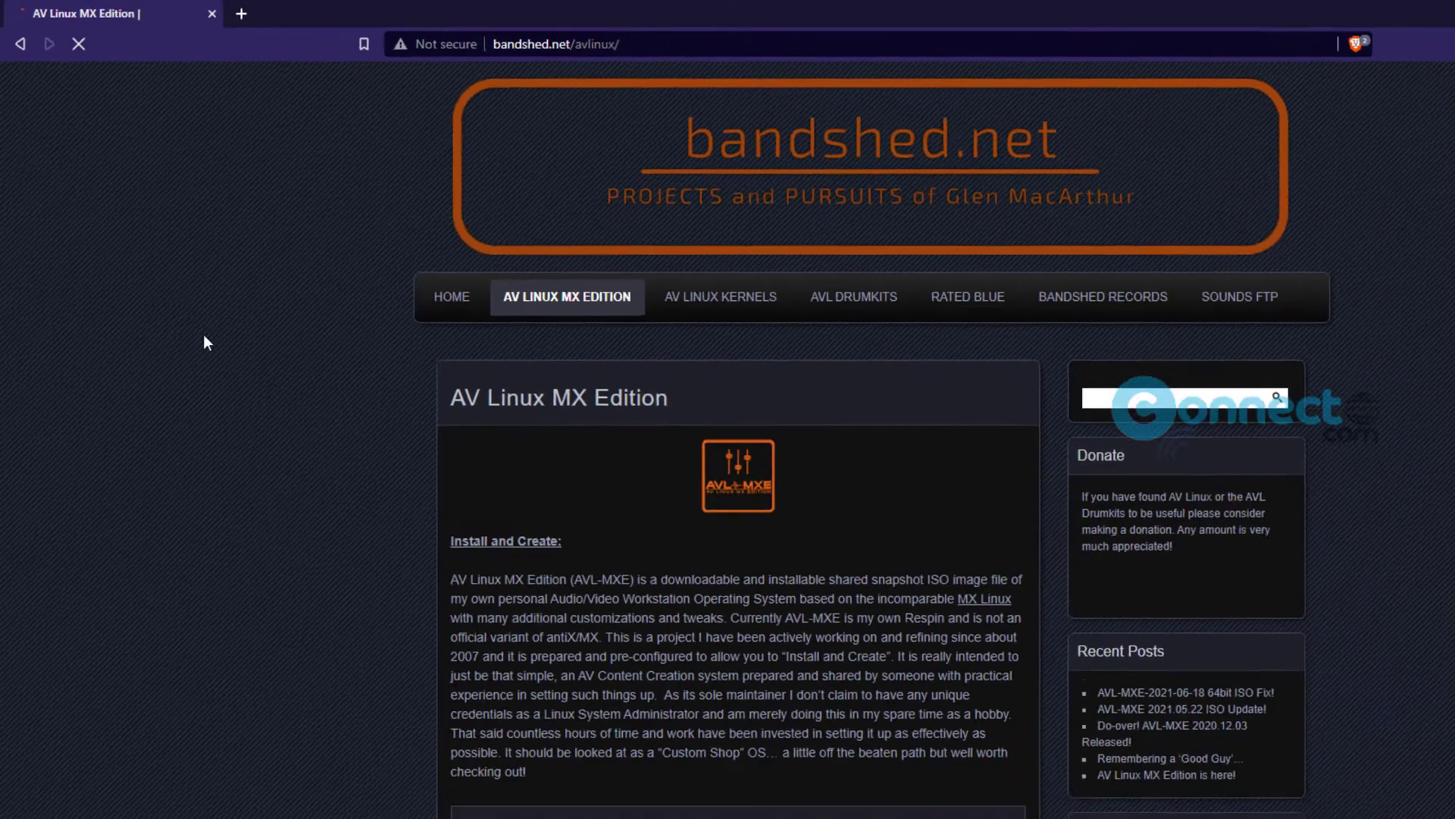
pyautogui.scroll(-9, 177, 281)
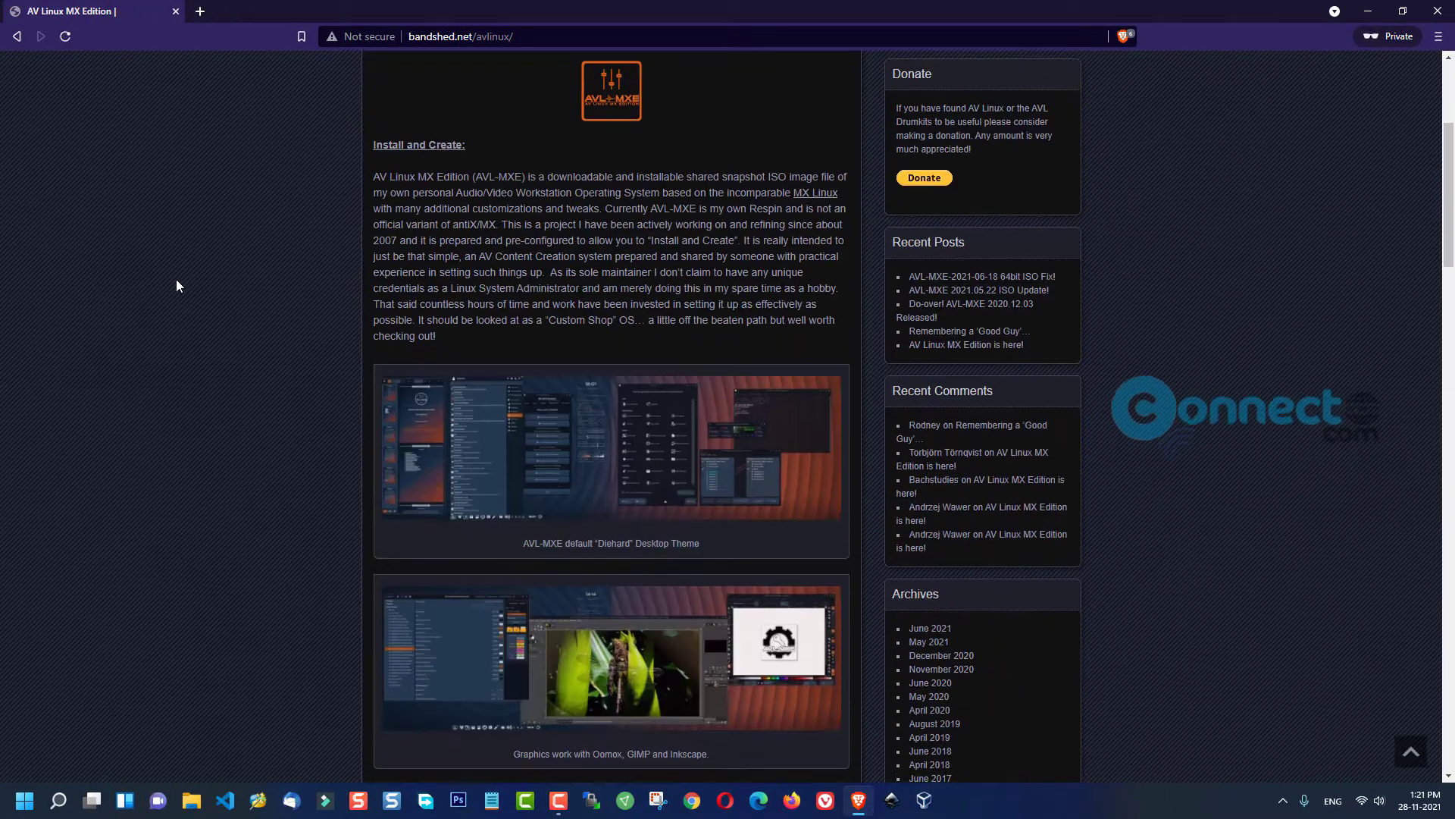
pyautogui.scroll(-20, 176, 281)
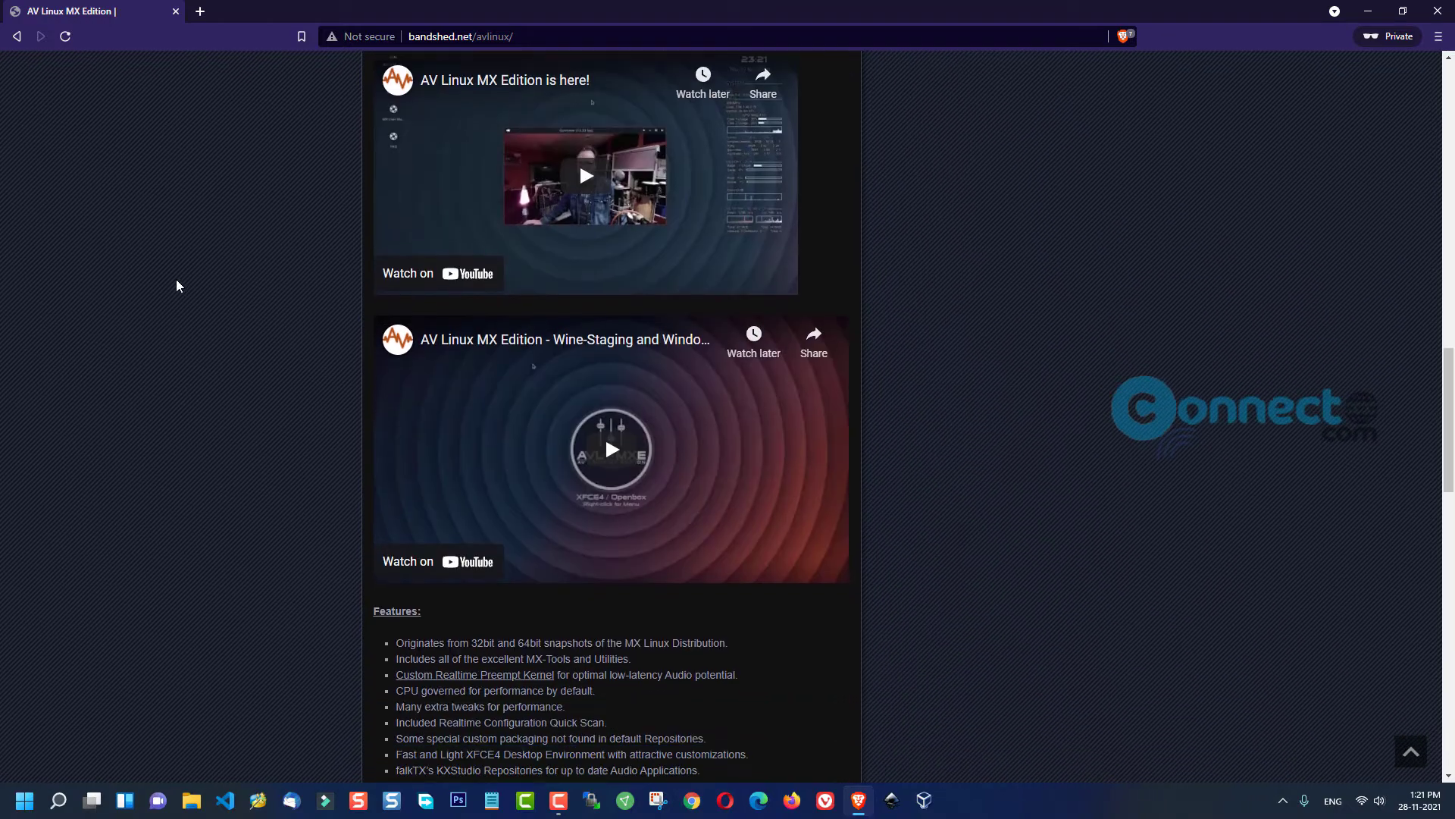
pyautogui.scroll(-1, 177, 286)
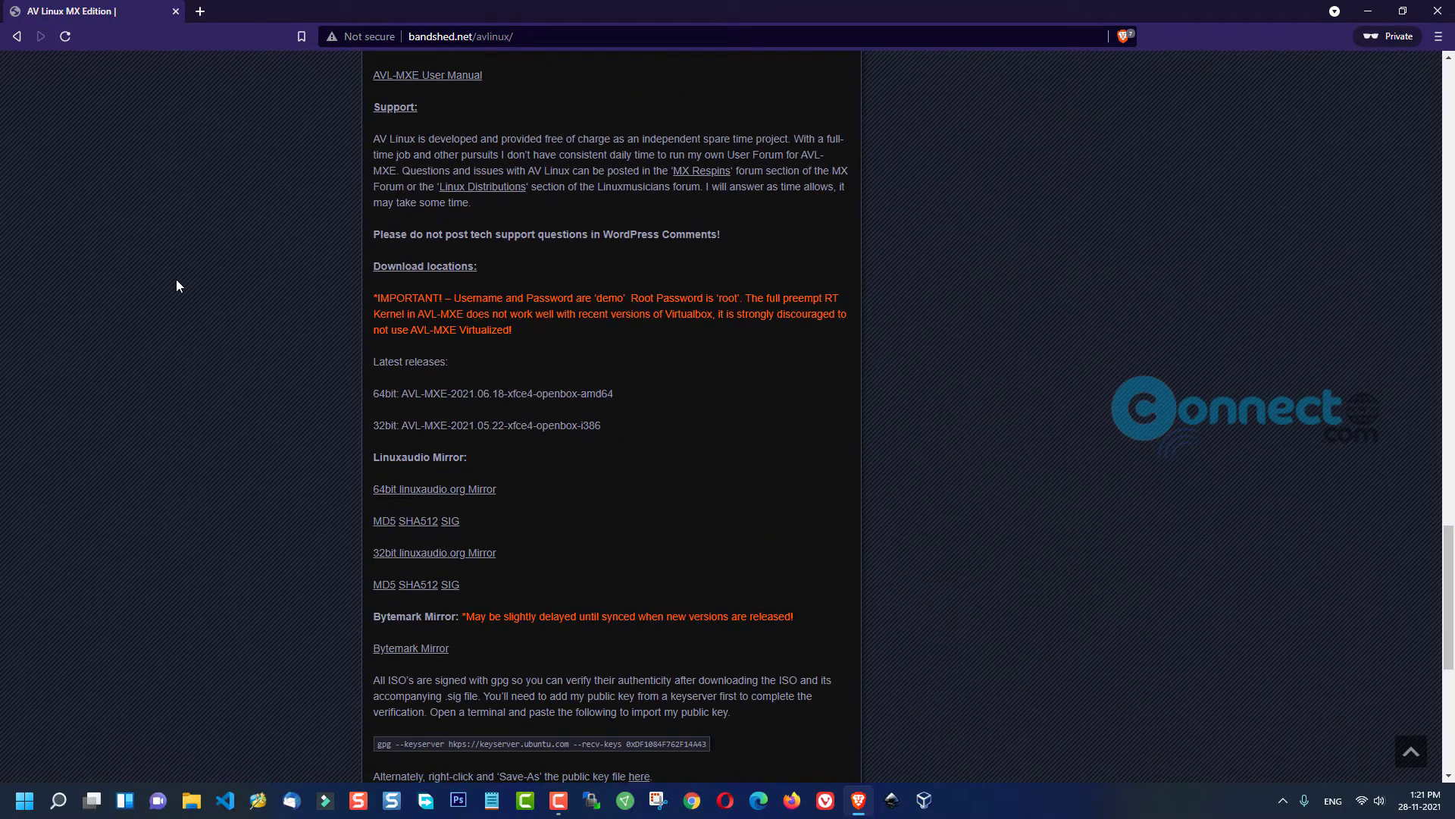
pyautogui.scroll(-5, 176, 286)
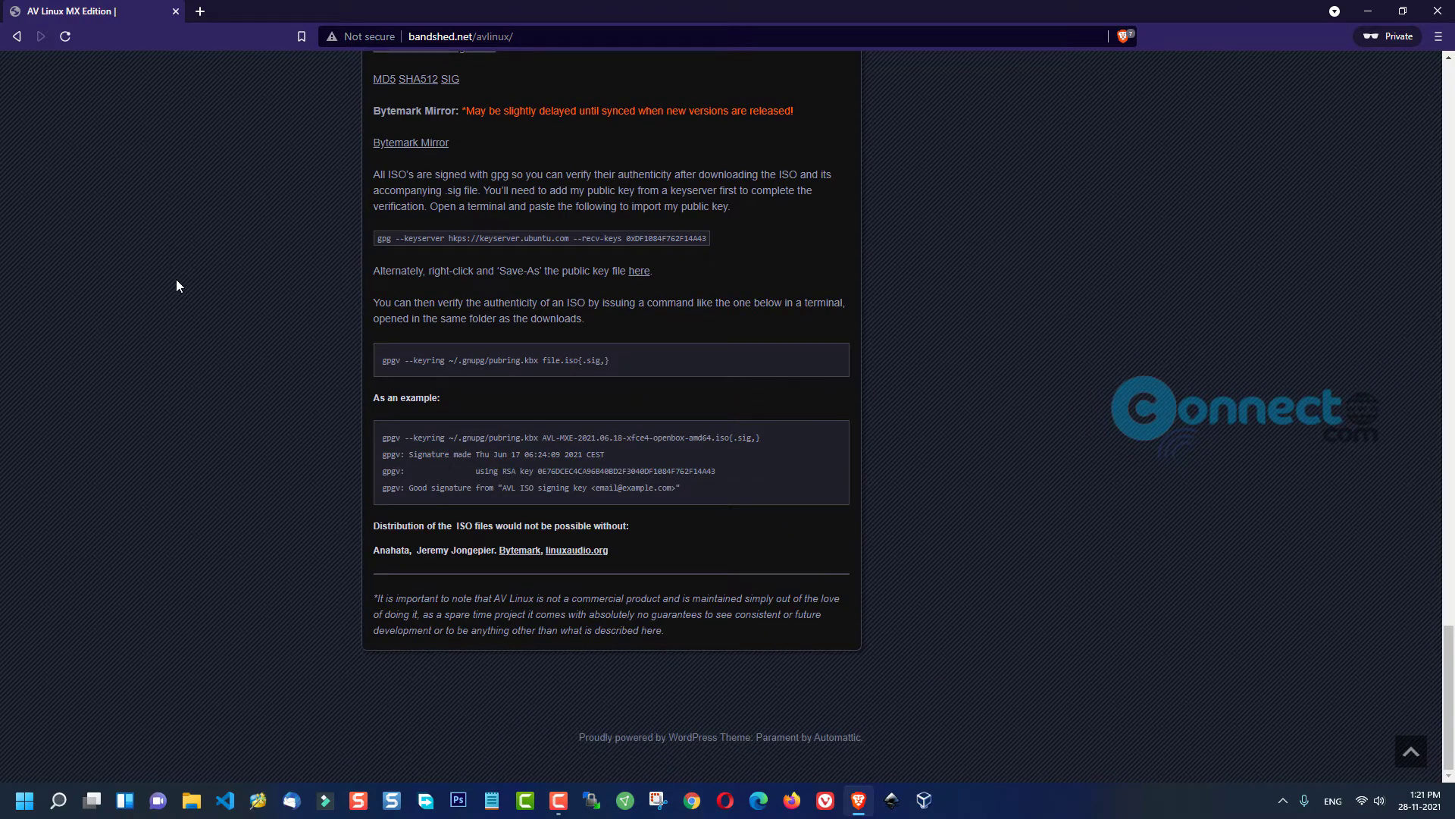
pyautogui.scroll(2, 176, 285)
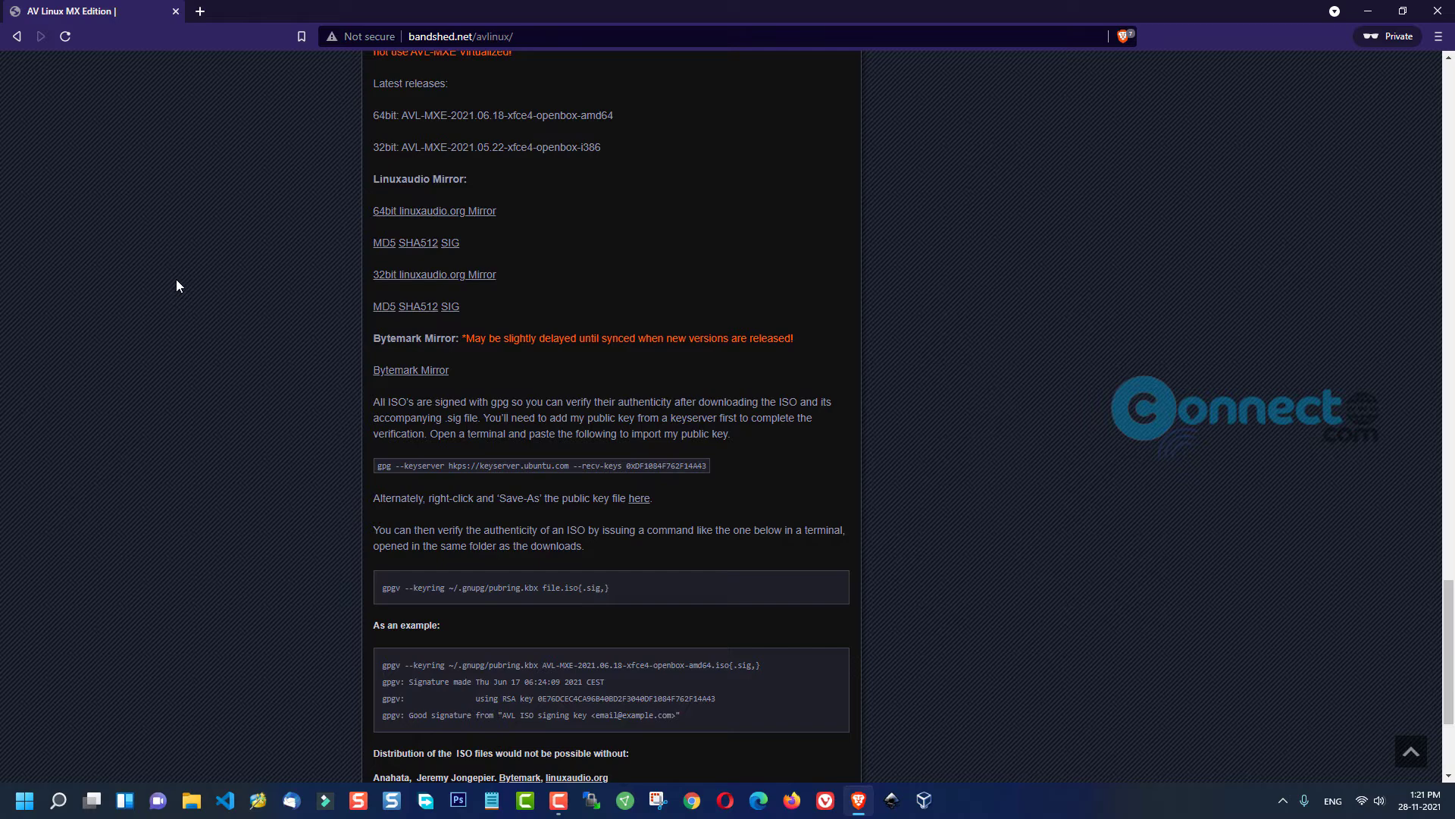
pyautogui.scroll(2, 176, 285)
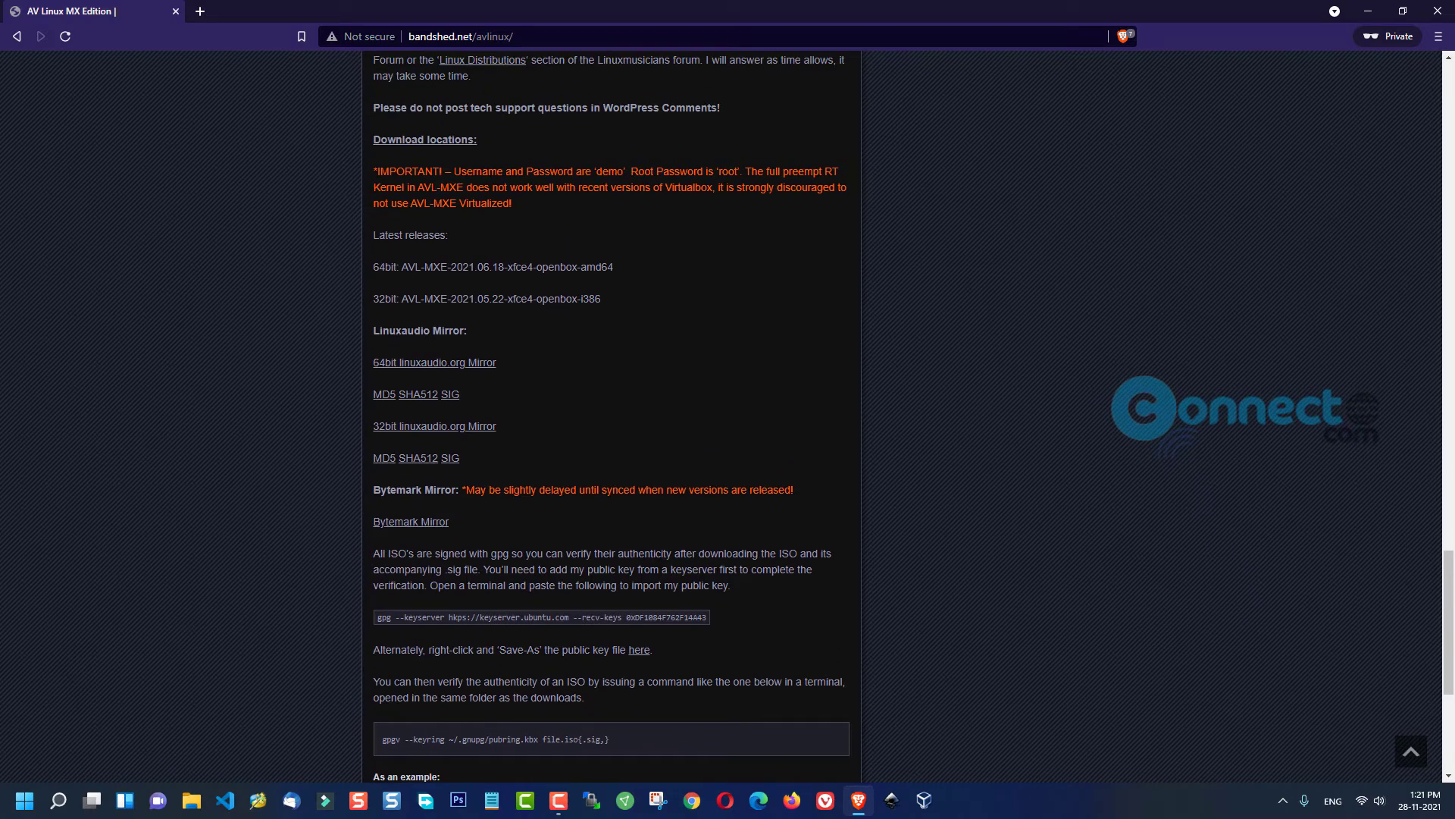
# Step: Download AVL-MXE-2021.06.18-xfce4-openbox-amd64.iso from the 64bit linuxaudio.org mirror and save it to USB Drive (F:)
pyautogui.click(459, 364)
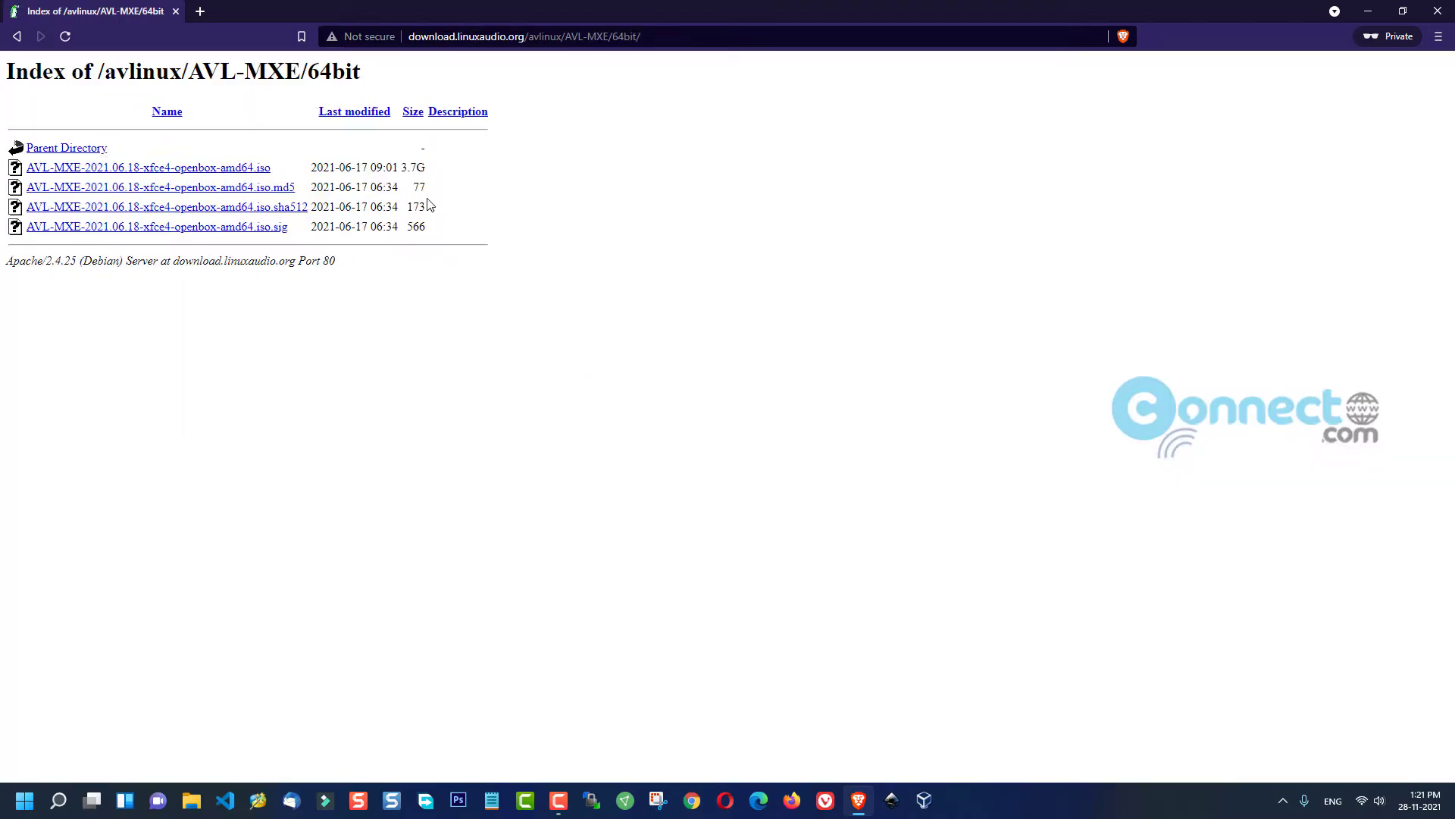
pyautogui.click(211, 173)
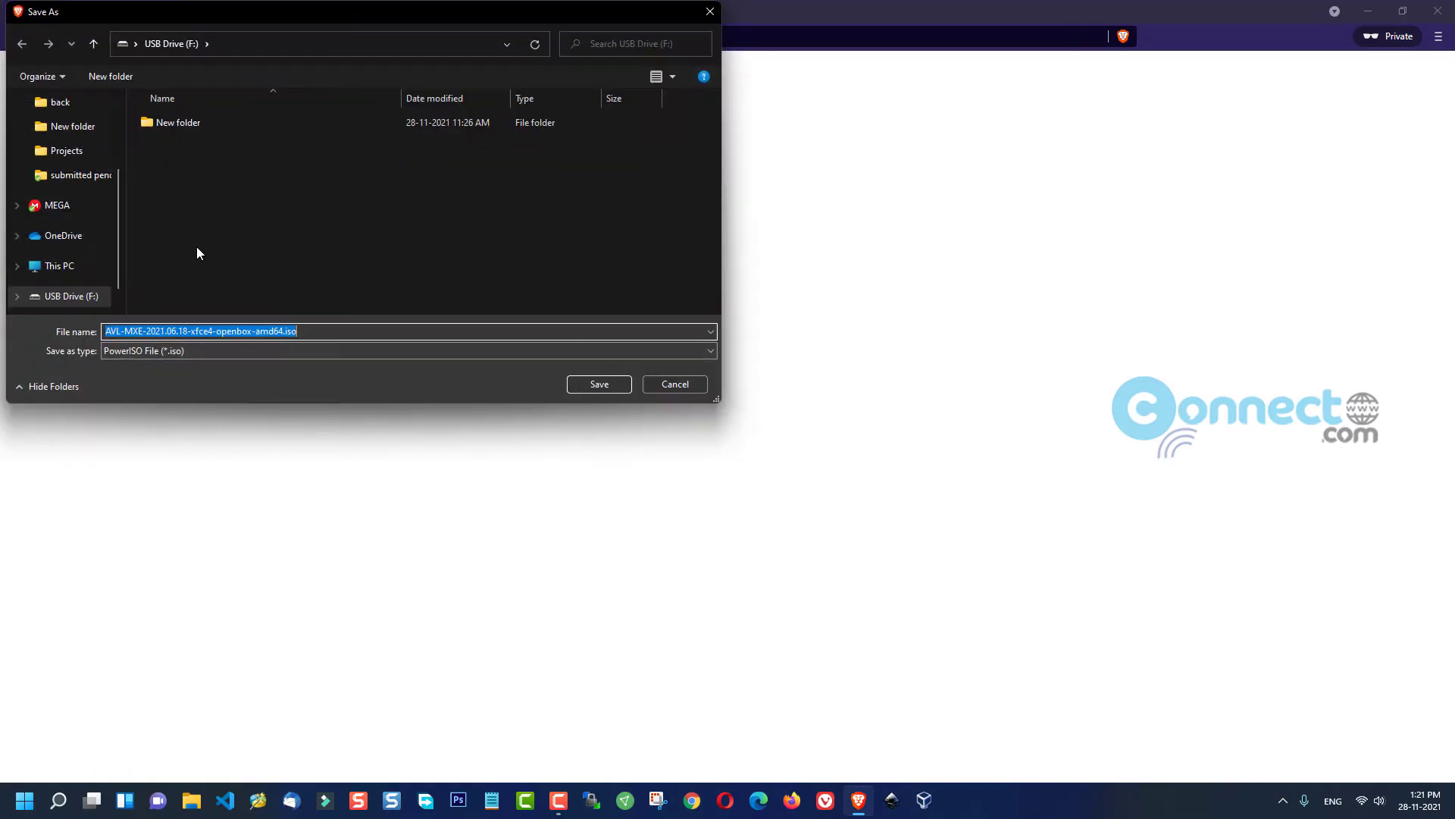
pyautogui.click(598, 384)
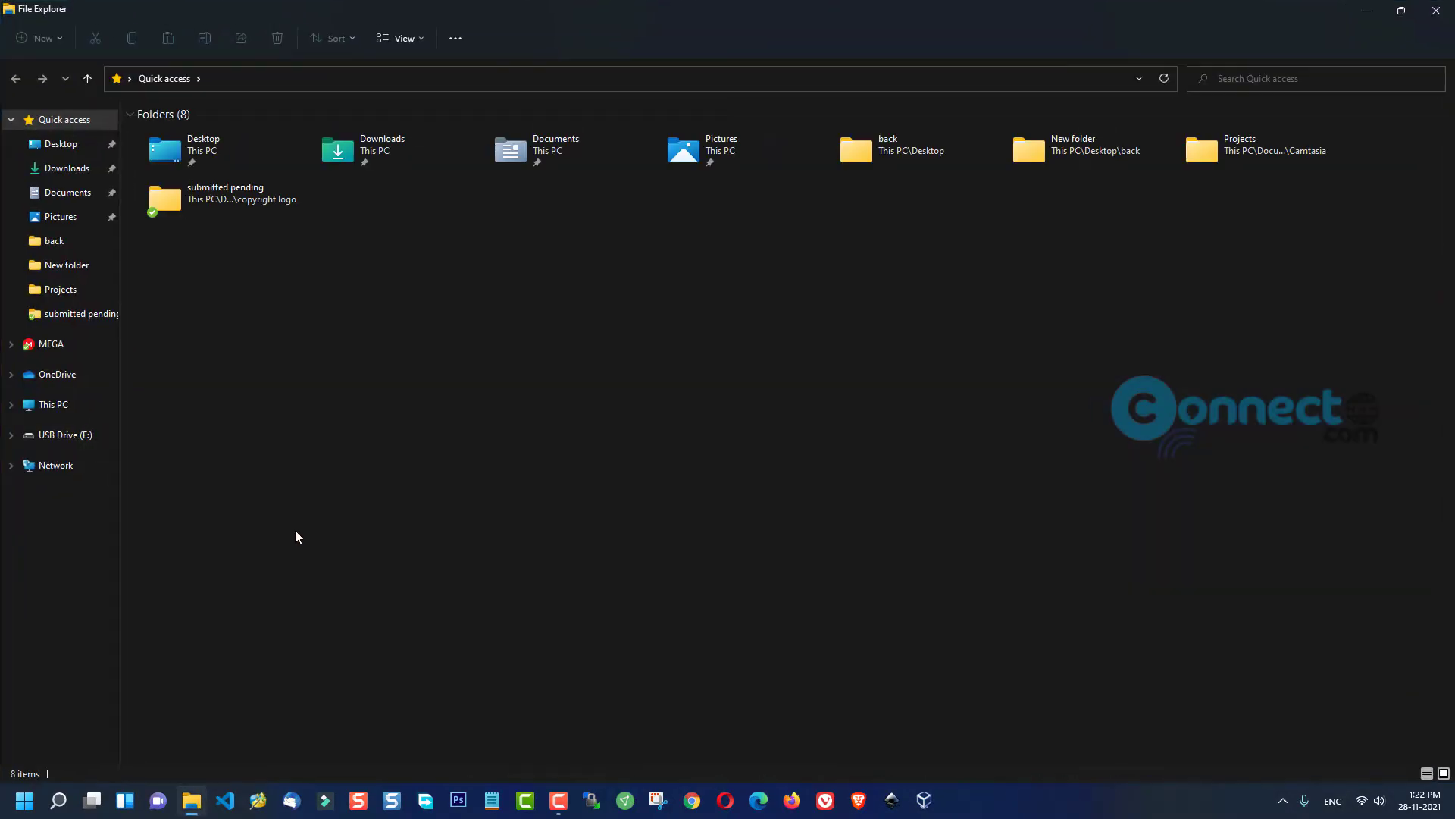
# Step: Check USB Drive (F:) in File Explorer for the downloaded AV Linux ISO, then close the window
pyautogui.click(66, 436)
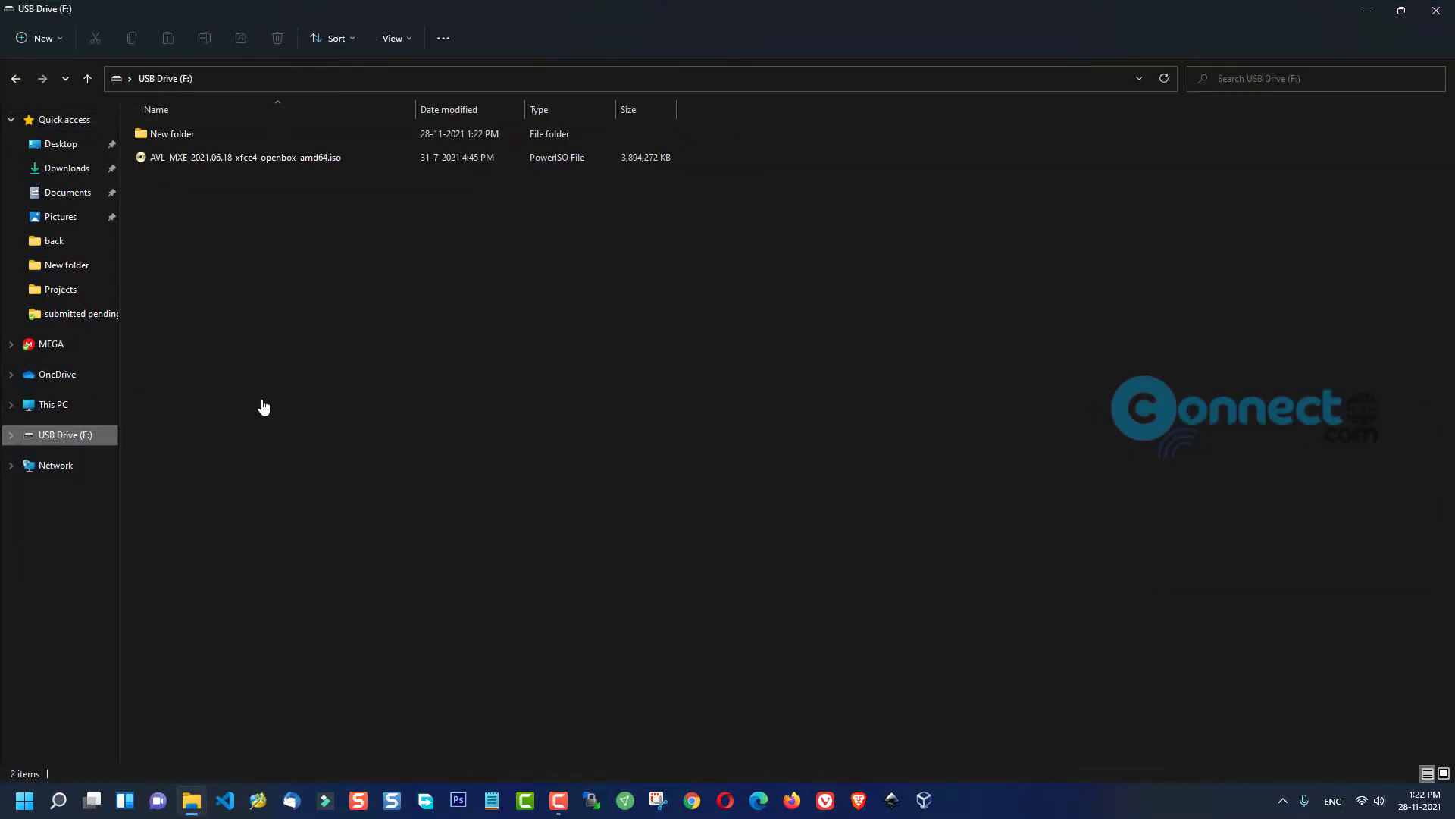
pyautogui.click(262, 166)
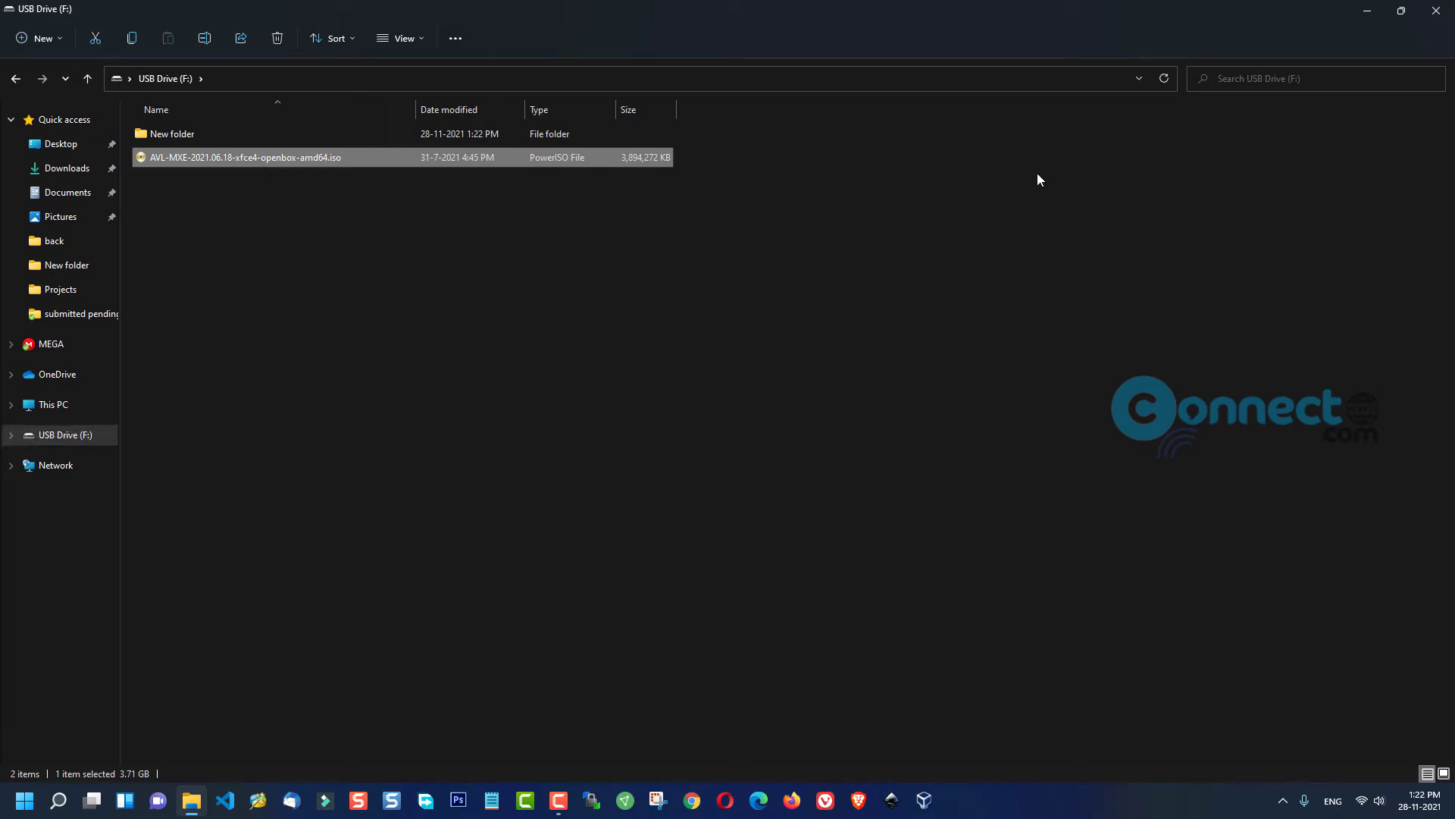
pyautogui.click(1437, 11)
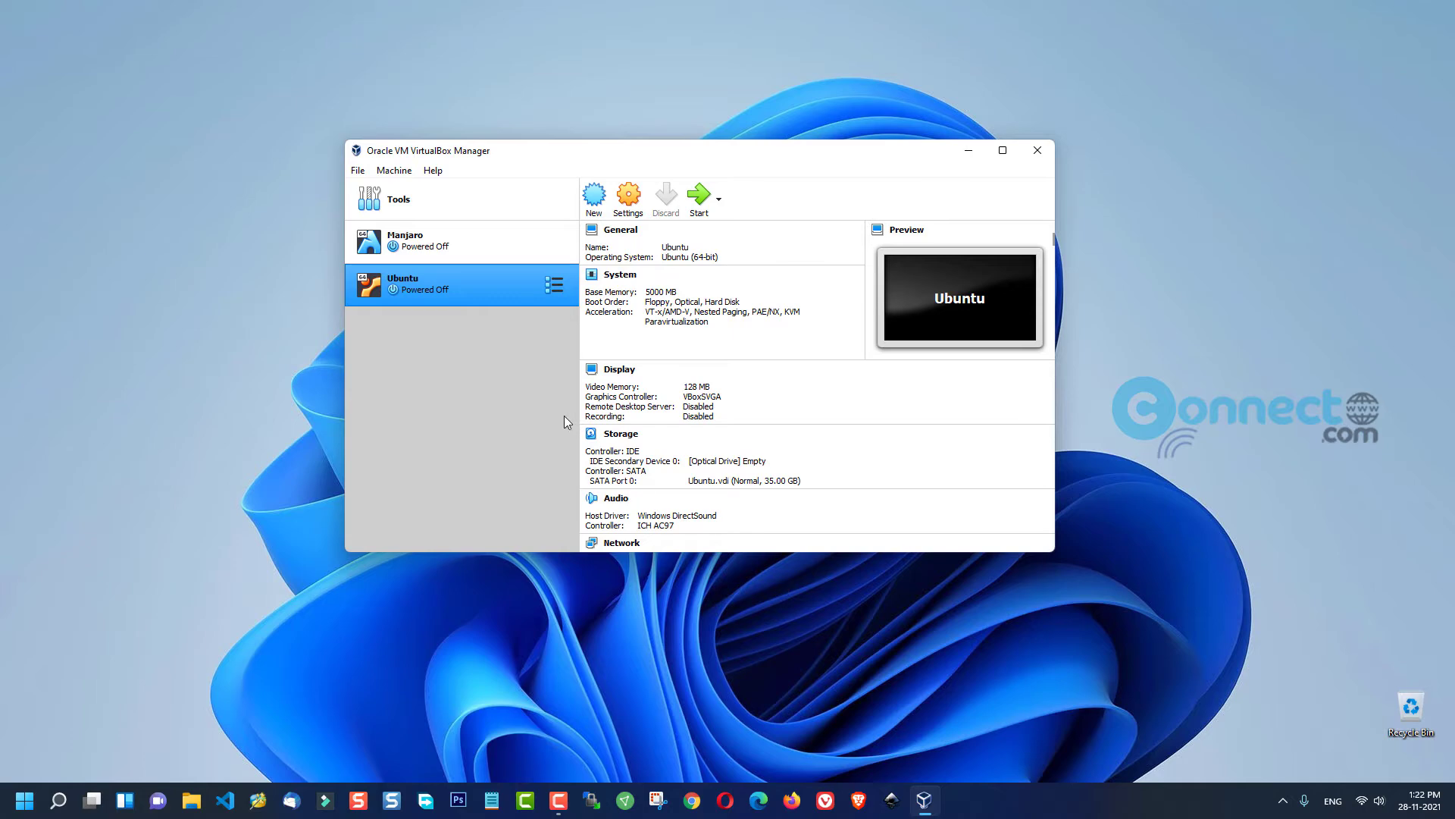
# Step: Start creating a new virtual machine in VirtualBox and name it AV Linux
pyautogui.click(594, 195)
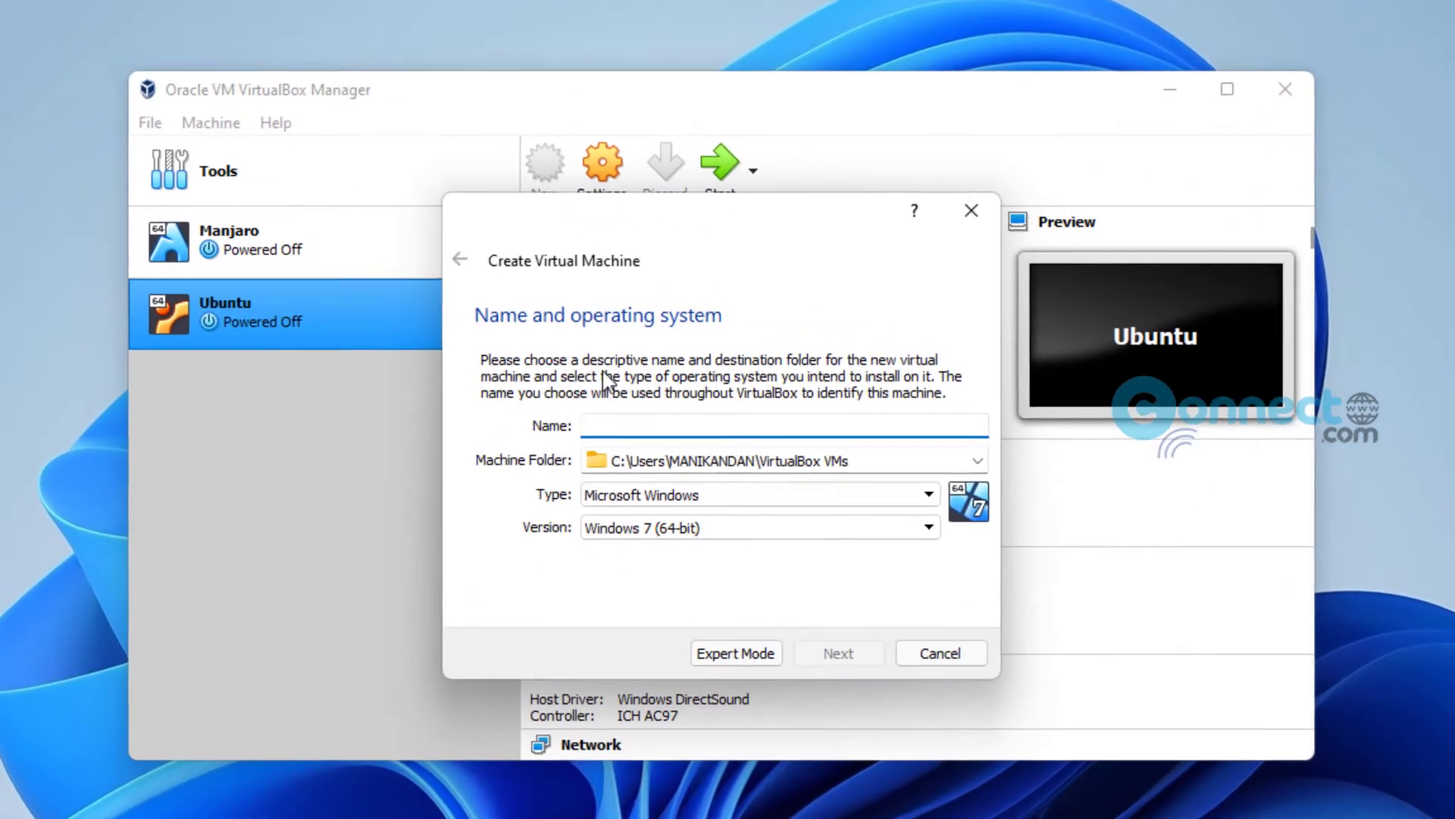
pyautogui.write('AV ')
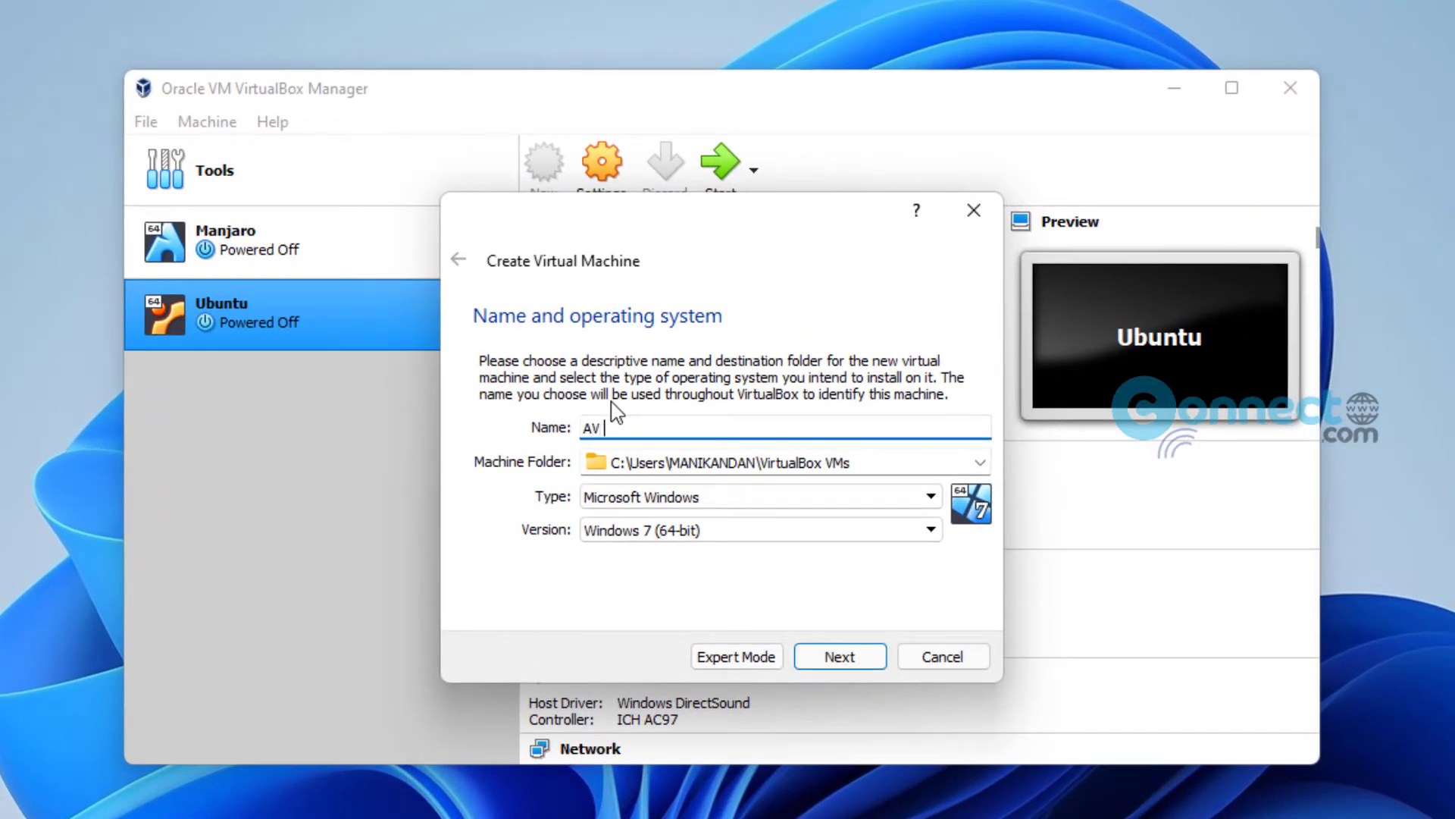
pyautogui.write('Linux')
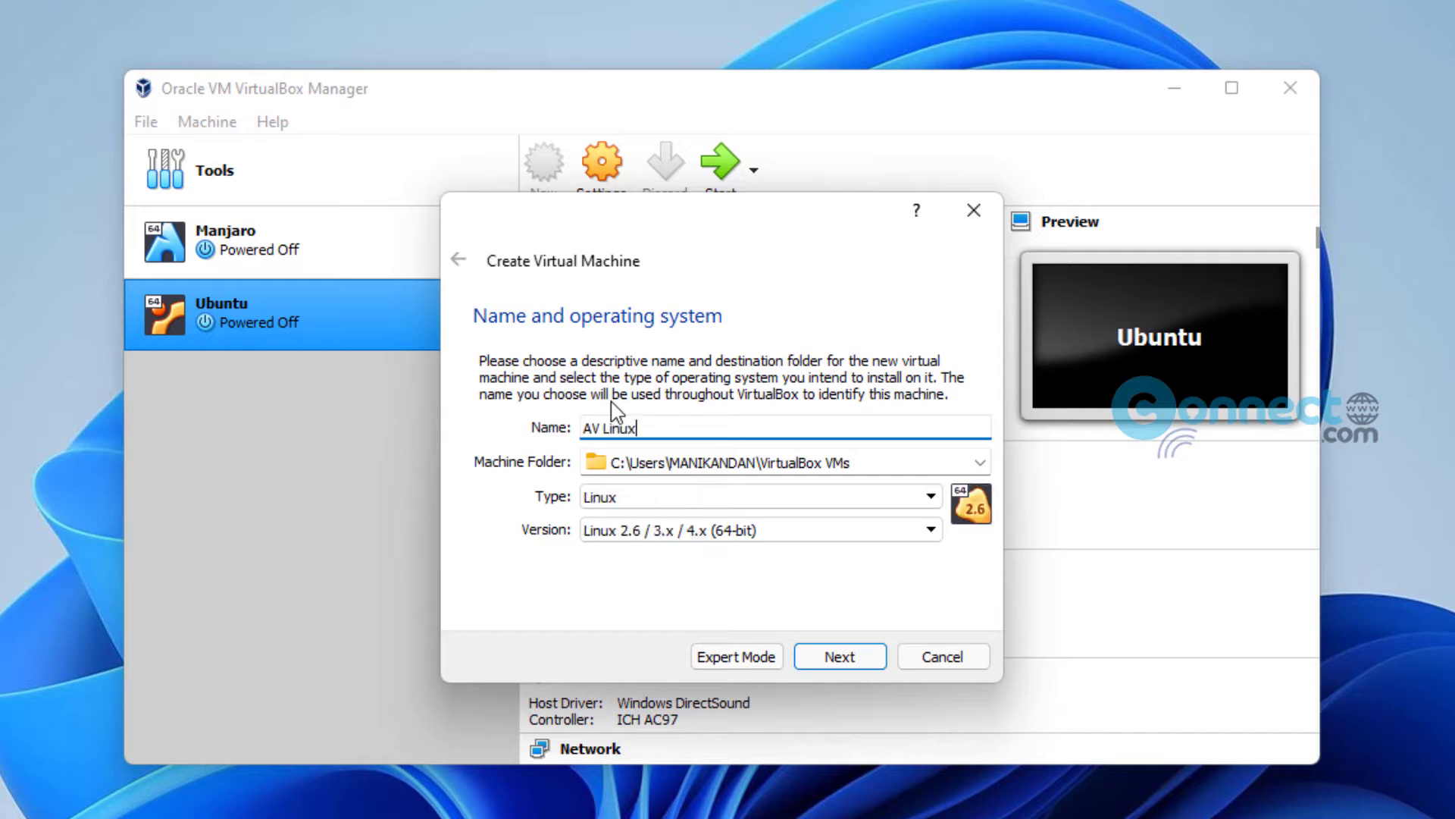
# Step: Set the new machine's folder to D:\Virtual OS
pyautogui.click(980, 463)
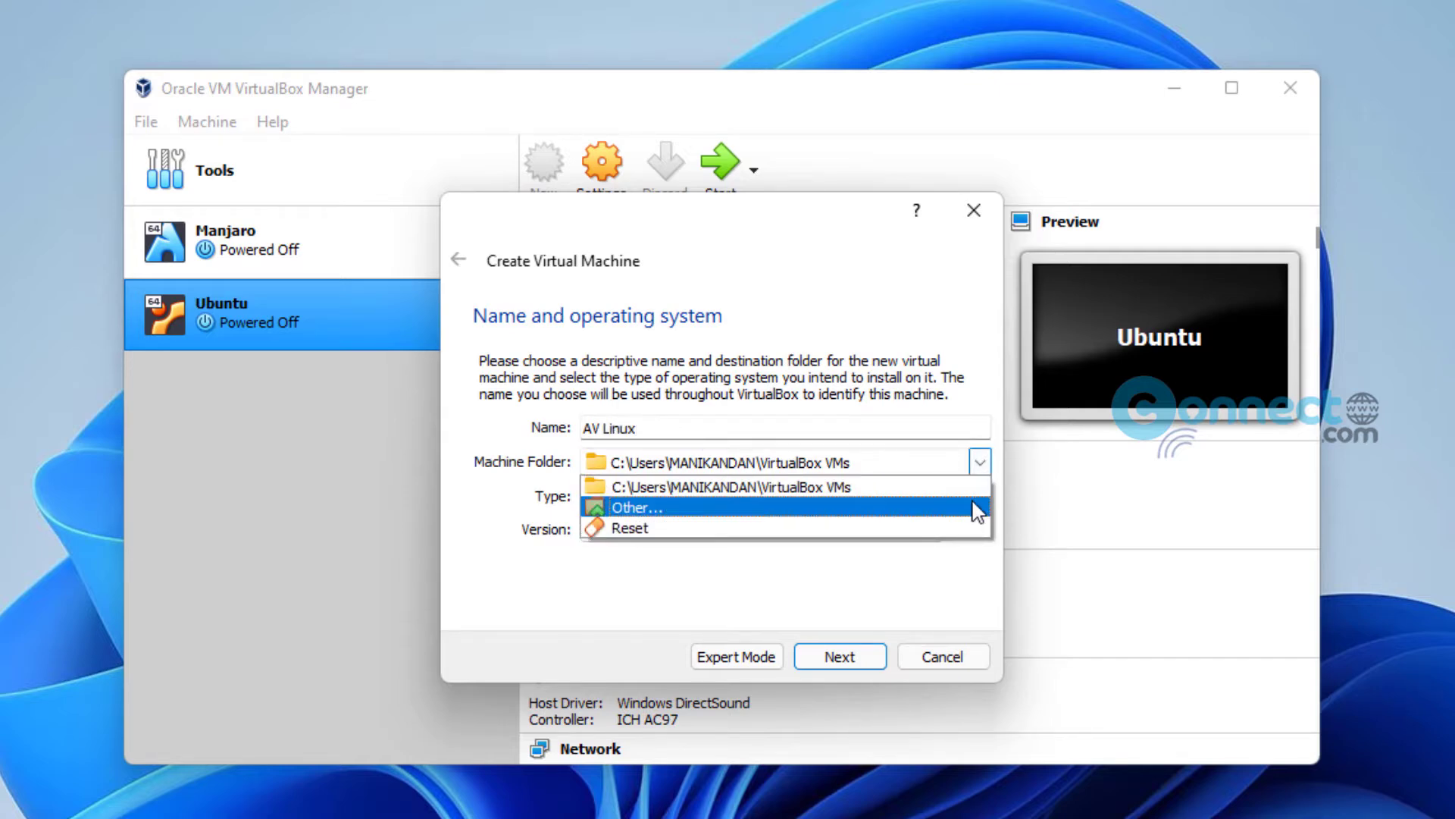
pyautogui.click(974, 506)
pyautogui.scroll(-1, 521, 494)
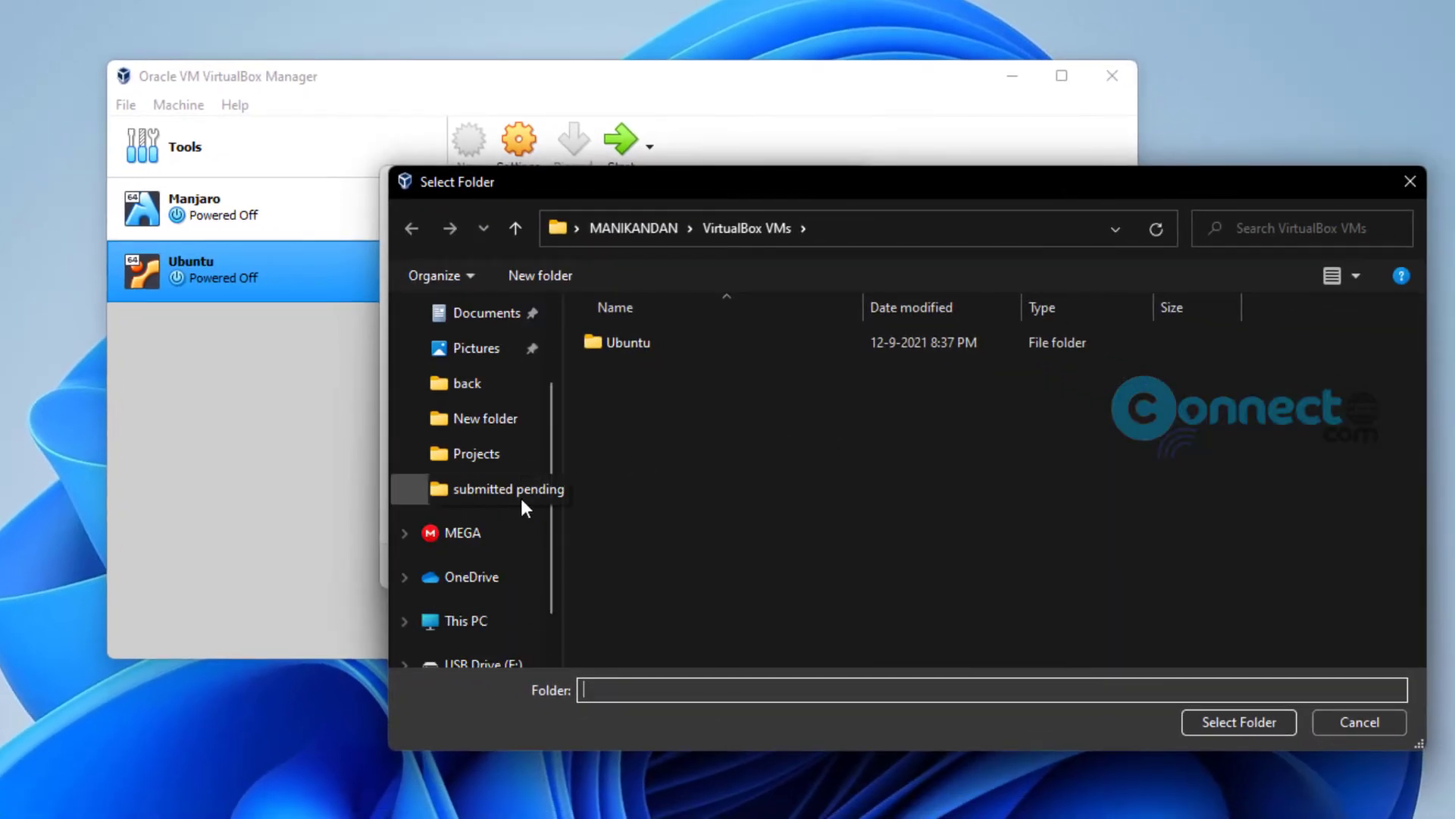
pyautogui.scroll(-1, 521, 506)
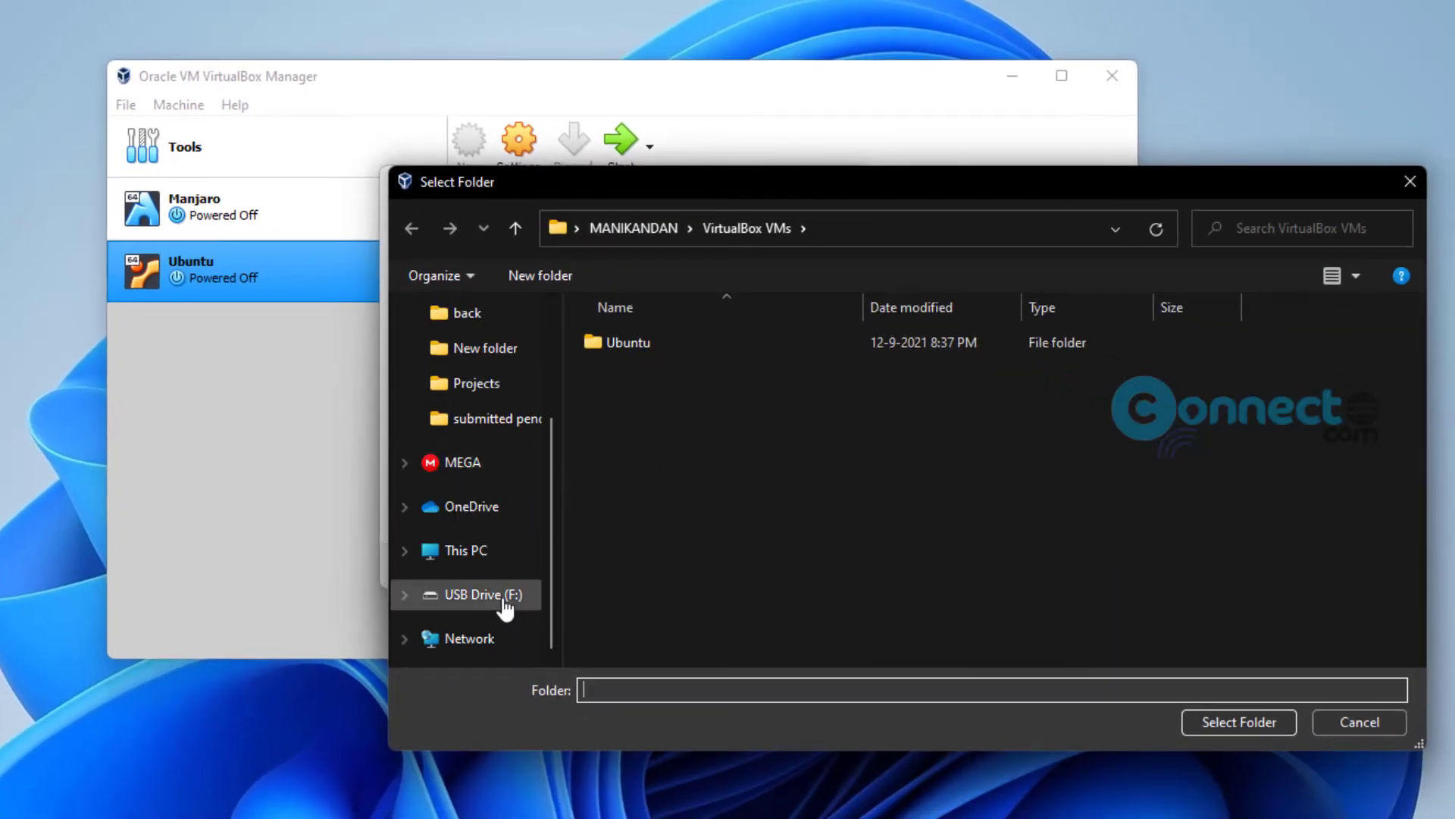
pyautogui.click(527, 561)
pyautogui.doubleClick(999, 516)
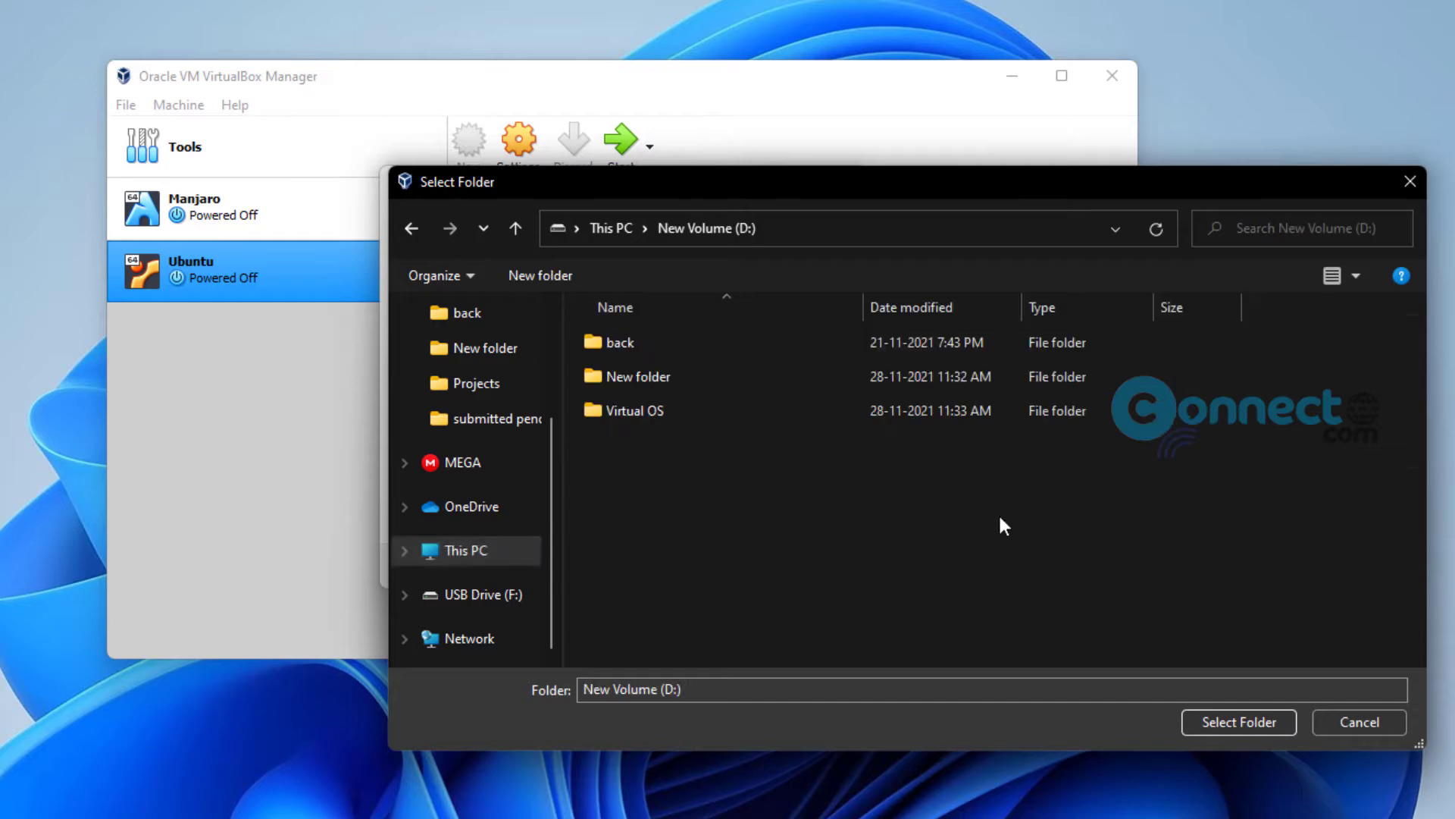
pyautogui.click(670, 420)
pyautogui.doubleClick(671, 420)
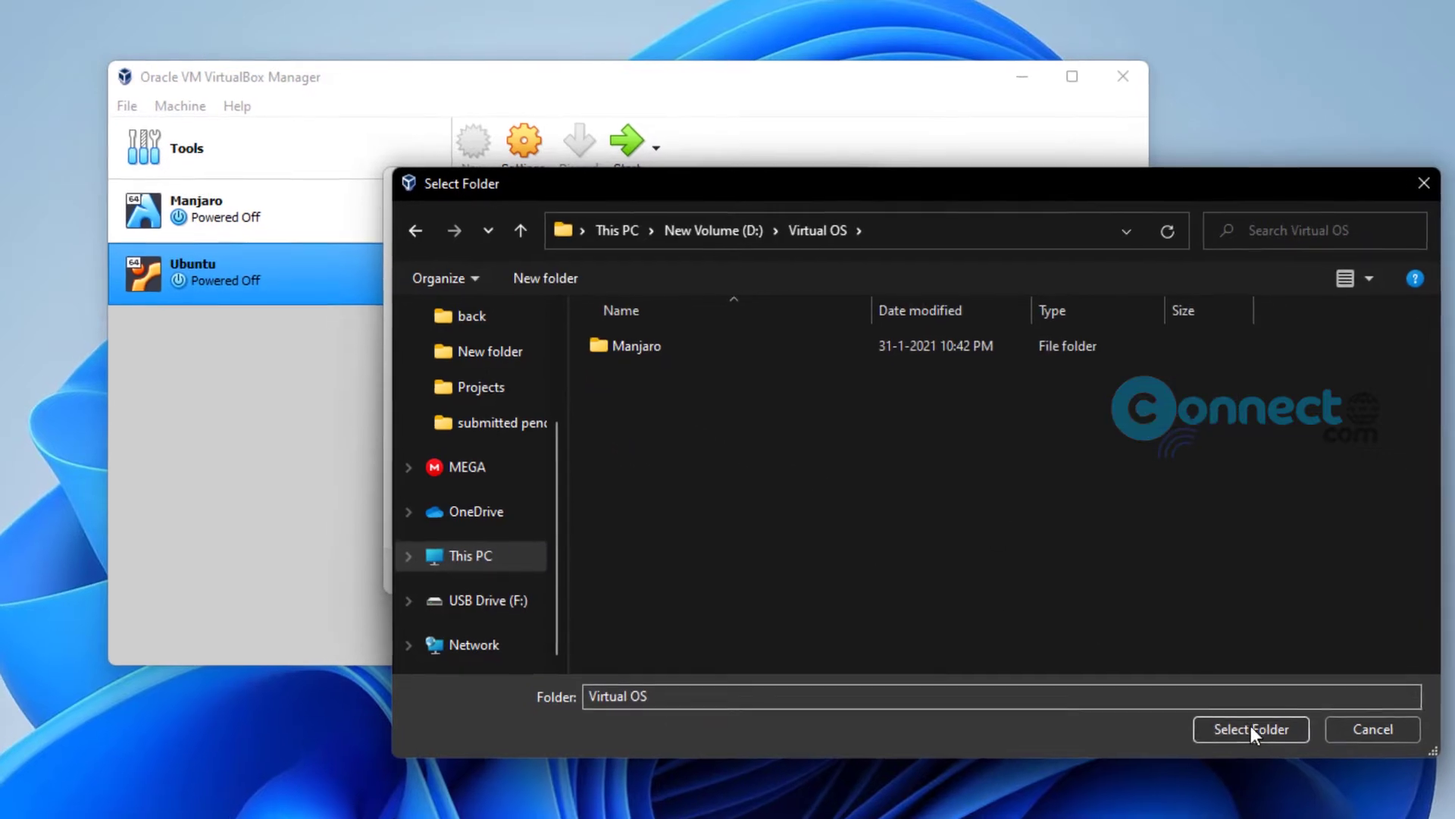
pyautogui.click(1251, 725)
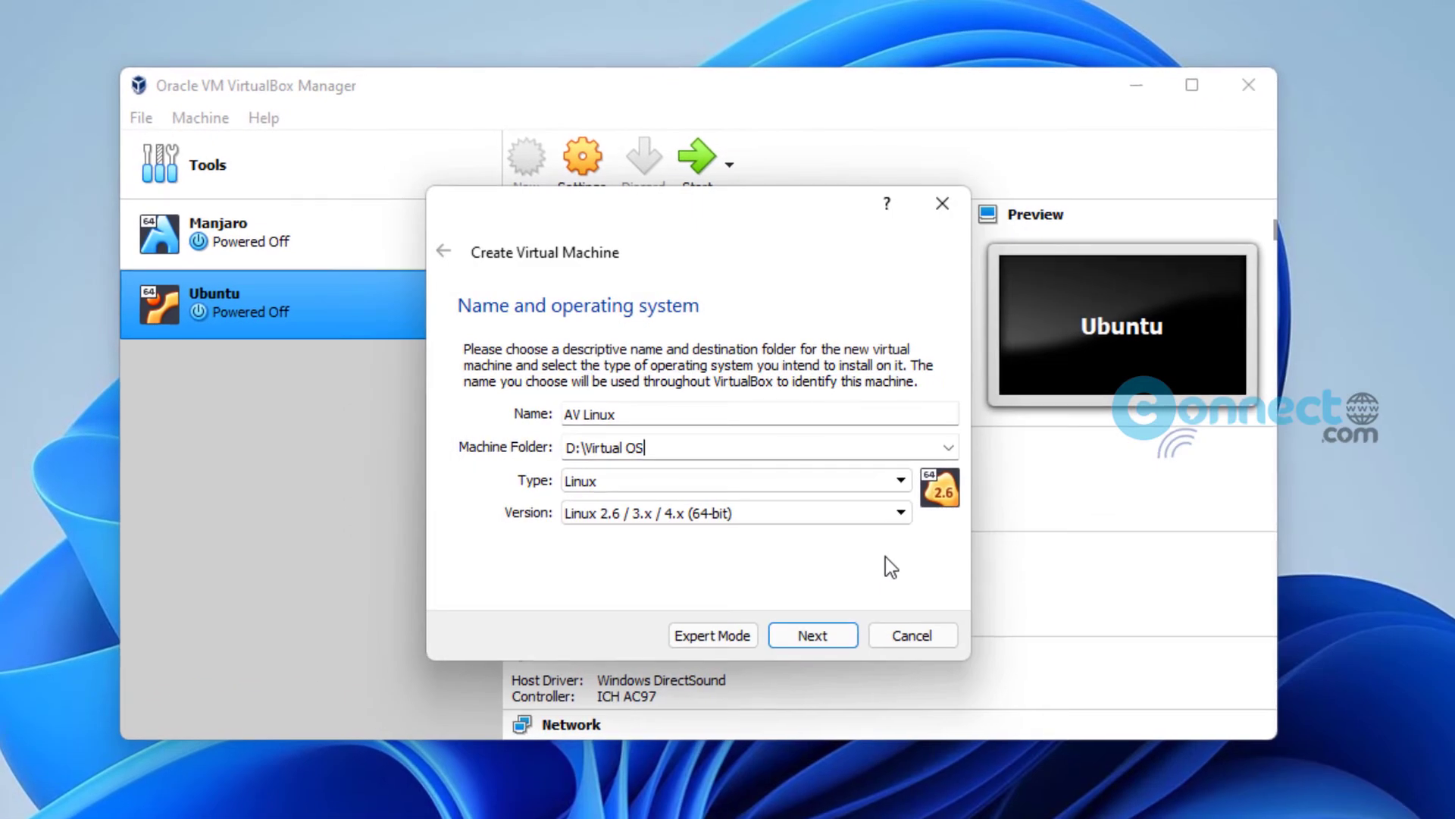
# Step: Keep the operating system type as Linux, set the version to Debian (64-bit) and continue to the memory size
pyautogui.click(901, 479)
pyautogui.click(892, 517)
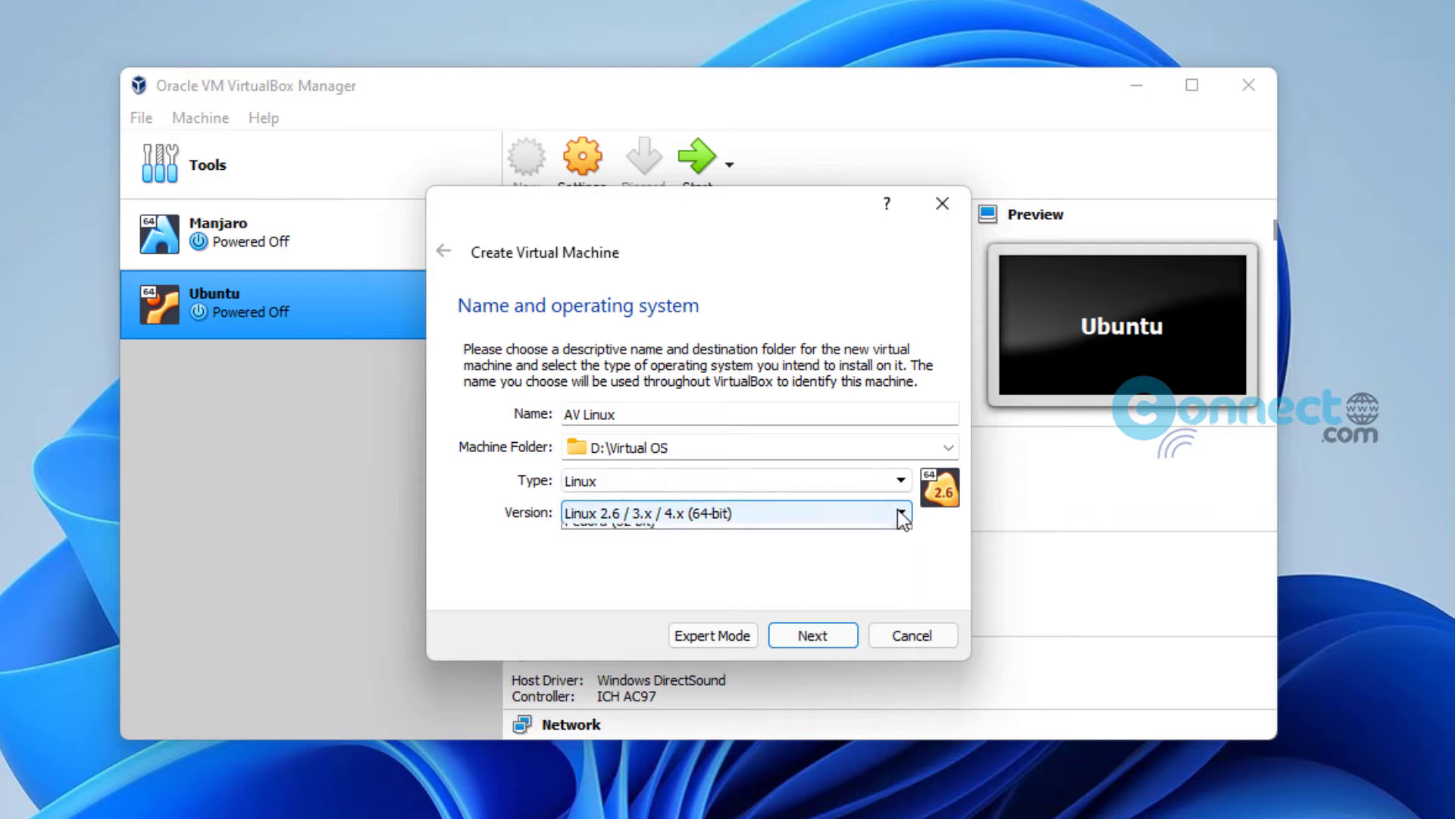
pyautogui.click(894, 512)
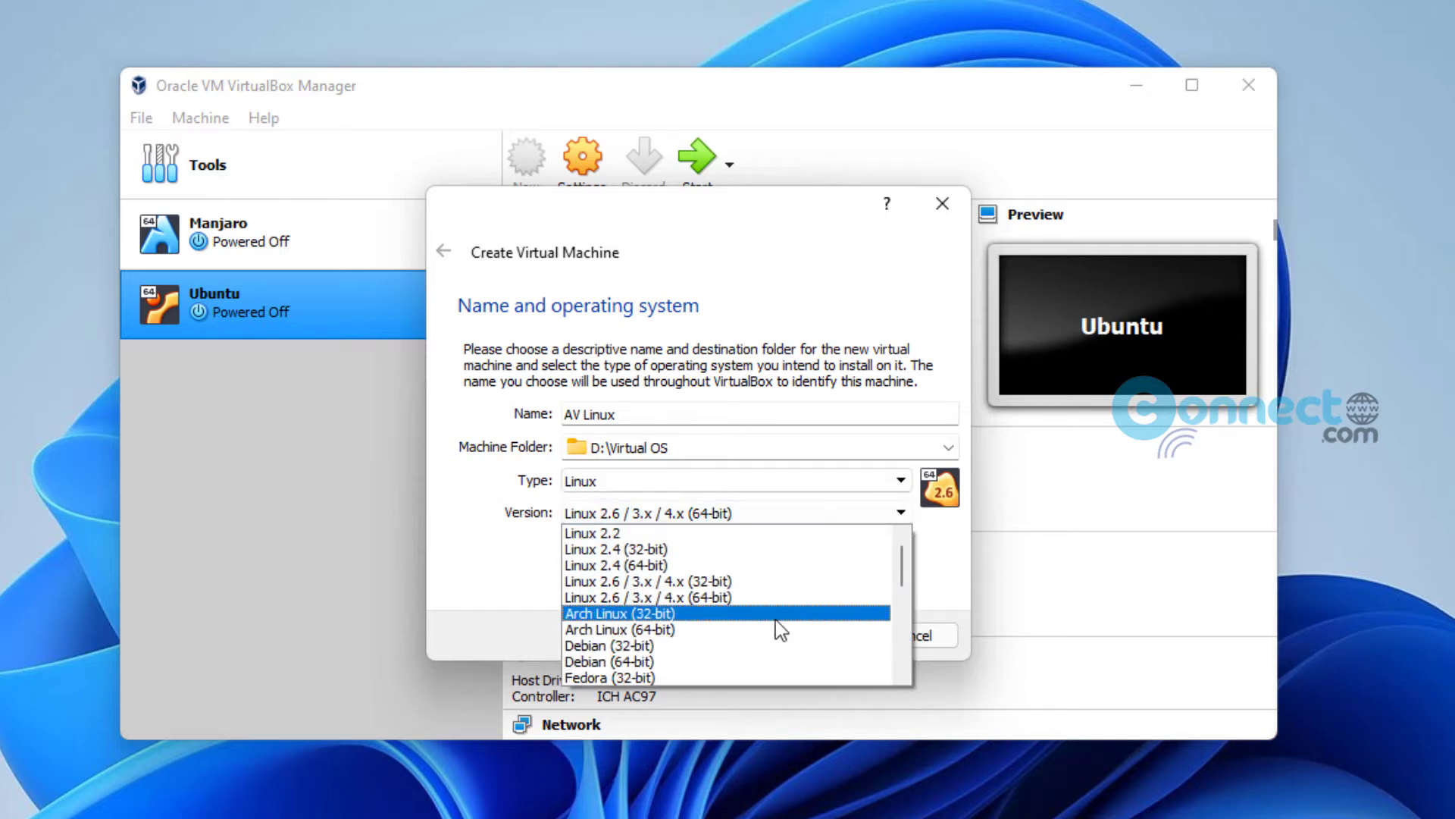
pyautogui.click(779, 662)
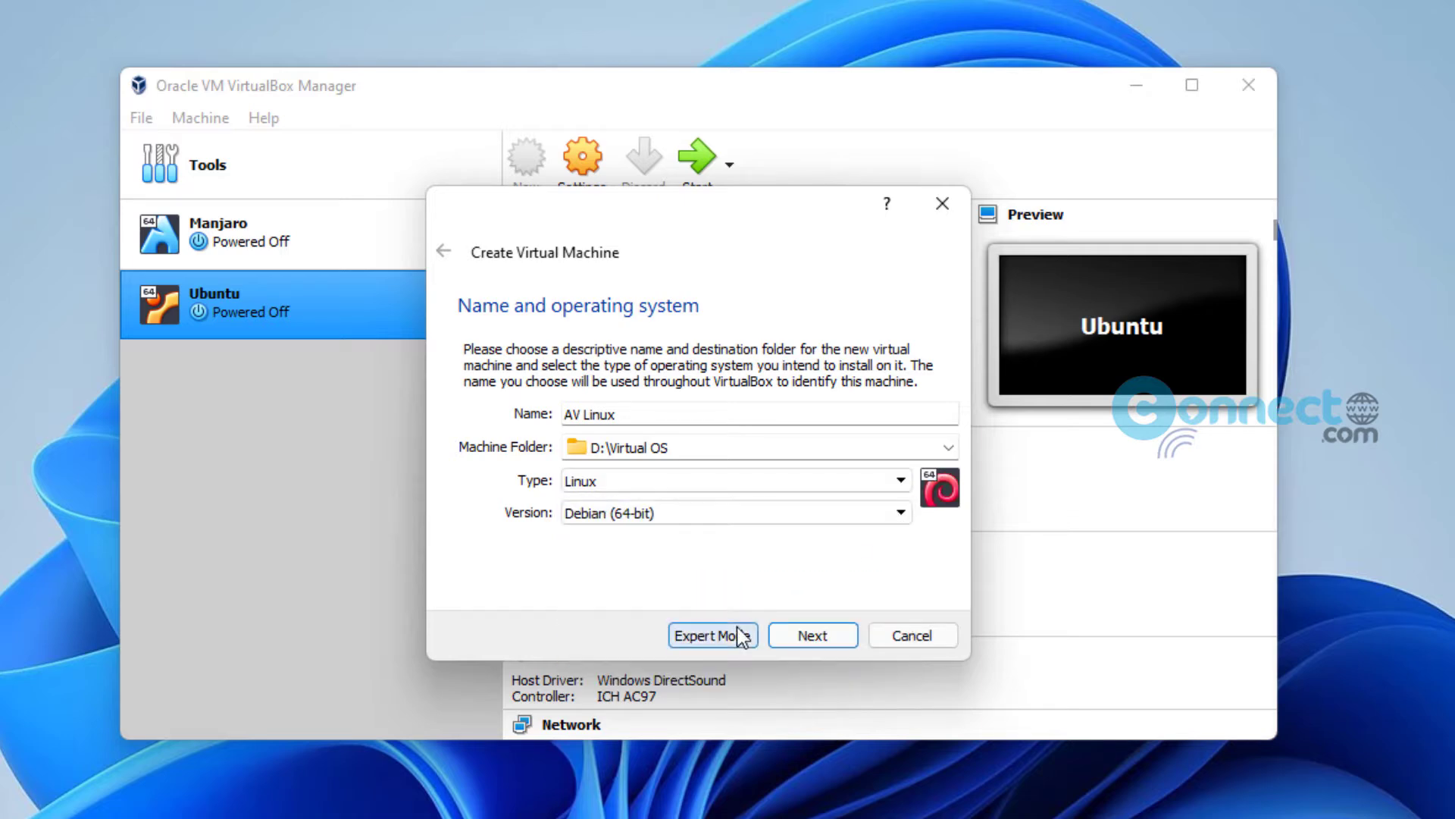
pyautogui.click(826, 631)
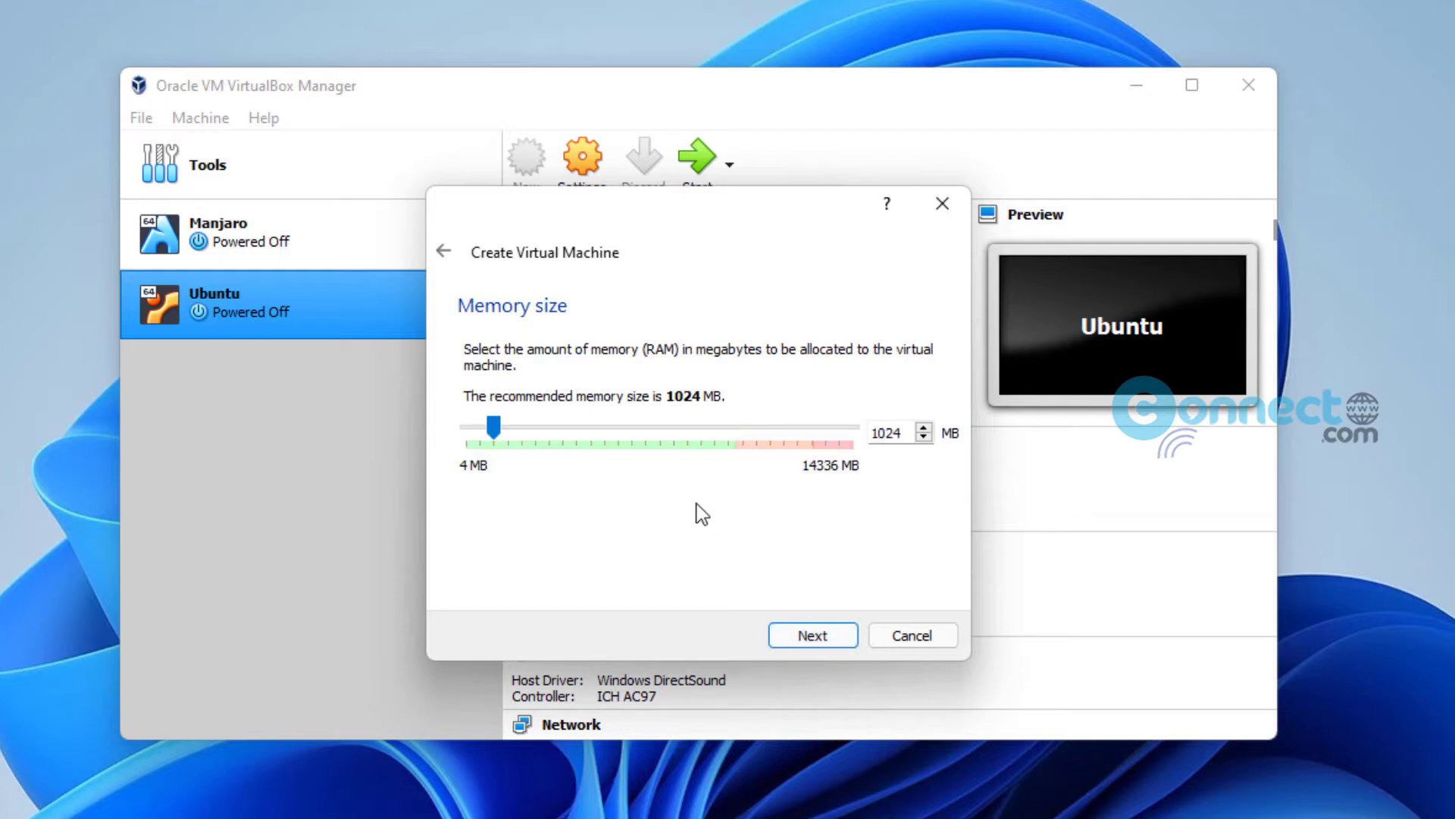
# Step: Set the virtual machine's memory size to 2024 MB and continue to the hard disk options
pyautogui.moveTo(877, 430); pyautogui.dragTo(866, 431)
pyautogui.write('2')
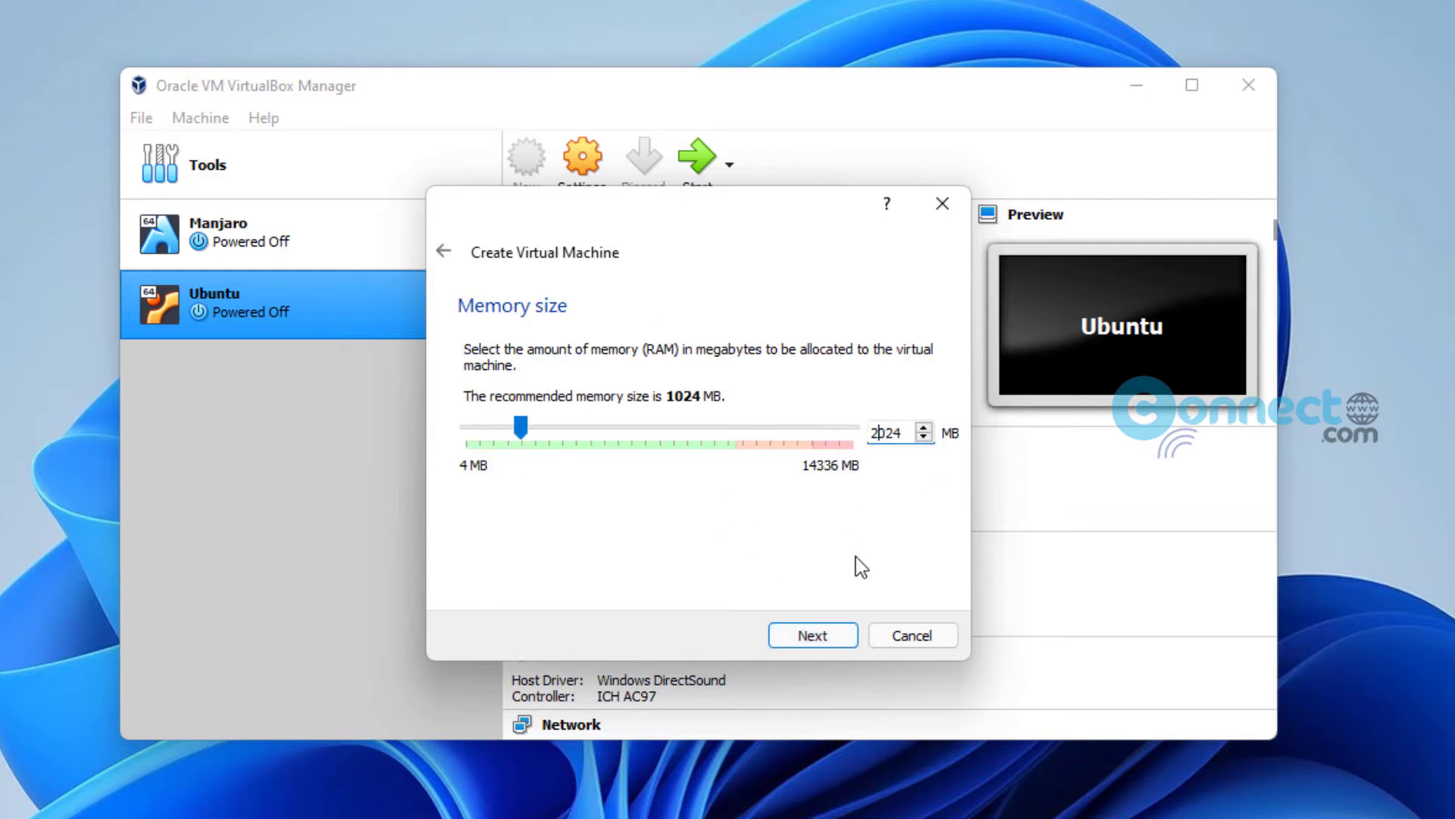
pyautogui.click(834, 637)
# Step: Choose to create a virtual hard disk as a dynamically allocated VDI (VirtualBox Disk Image)
pyautogui.click(825, 635)
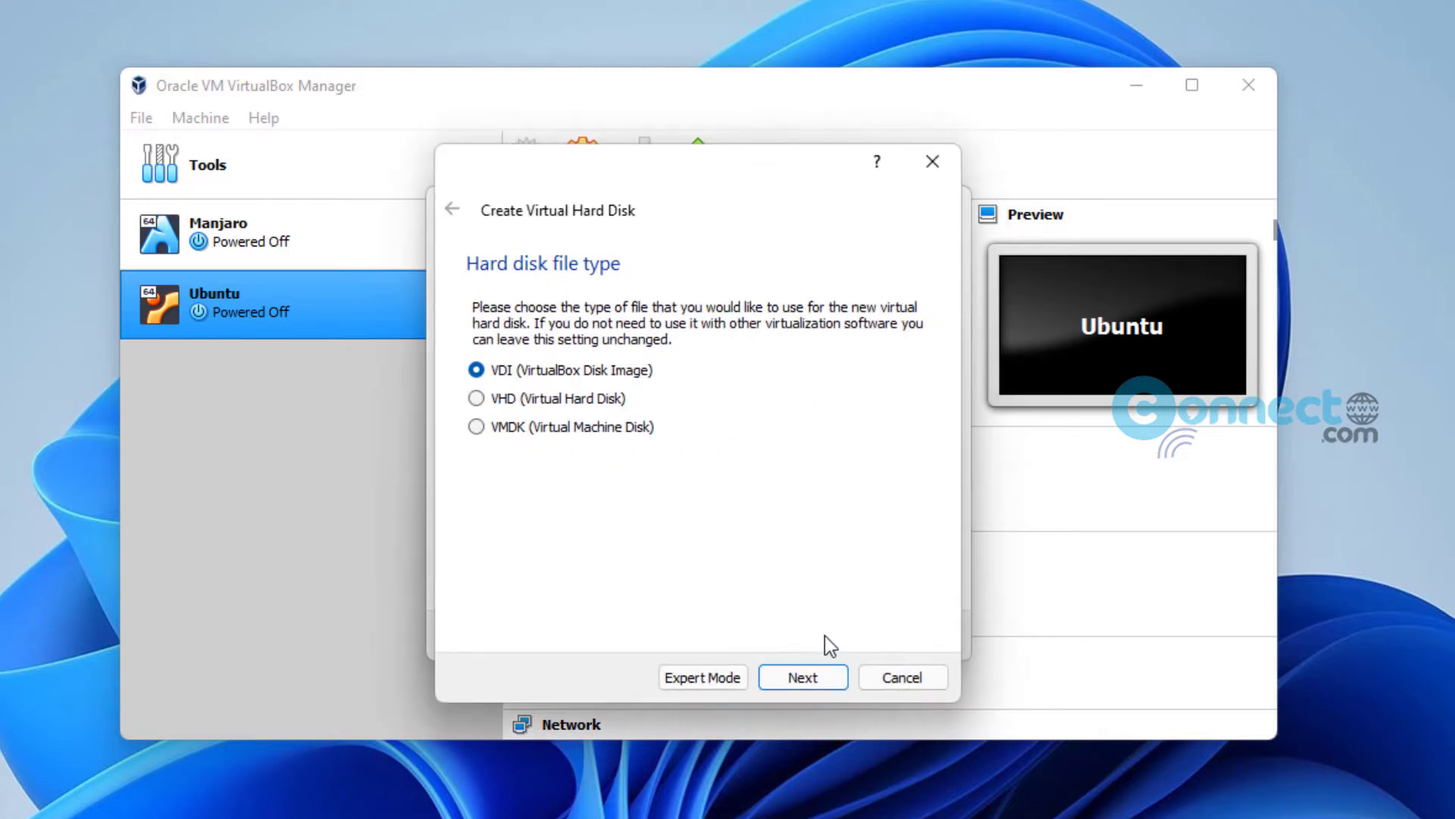
pyautogui.click(834, 680)
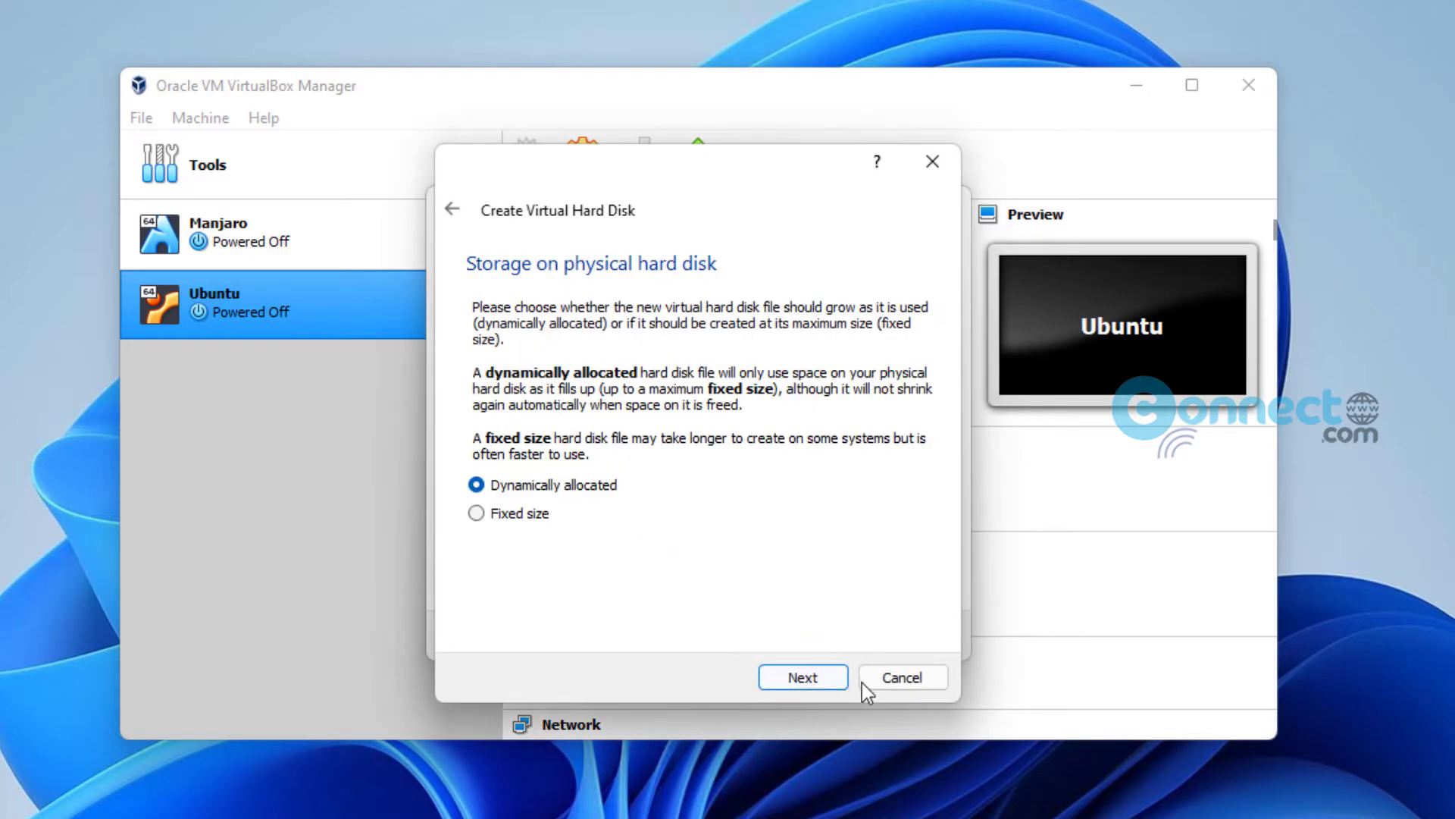
pyautogui.click(840, 682)
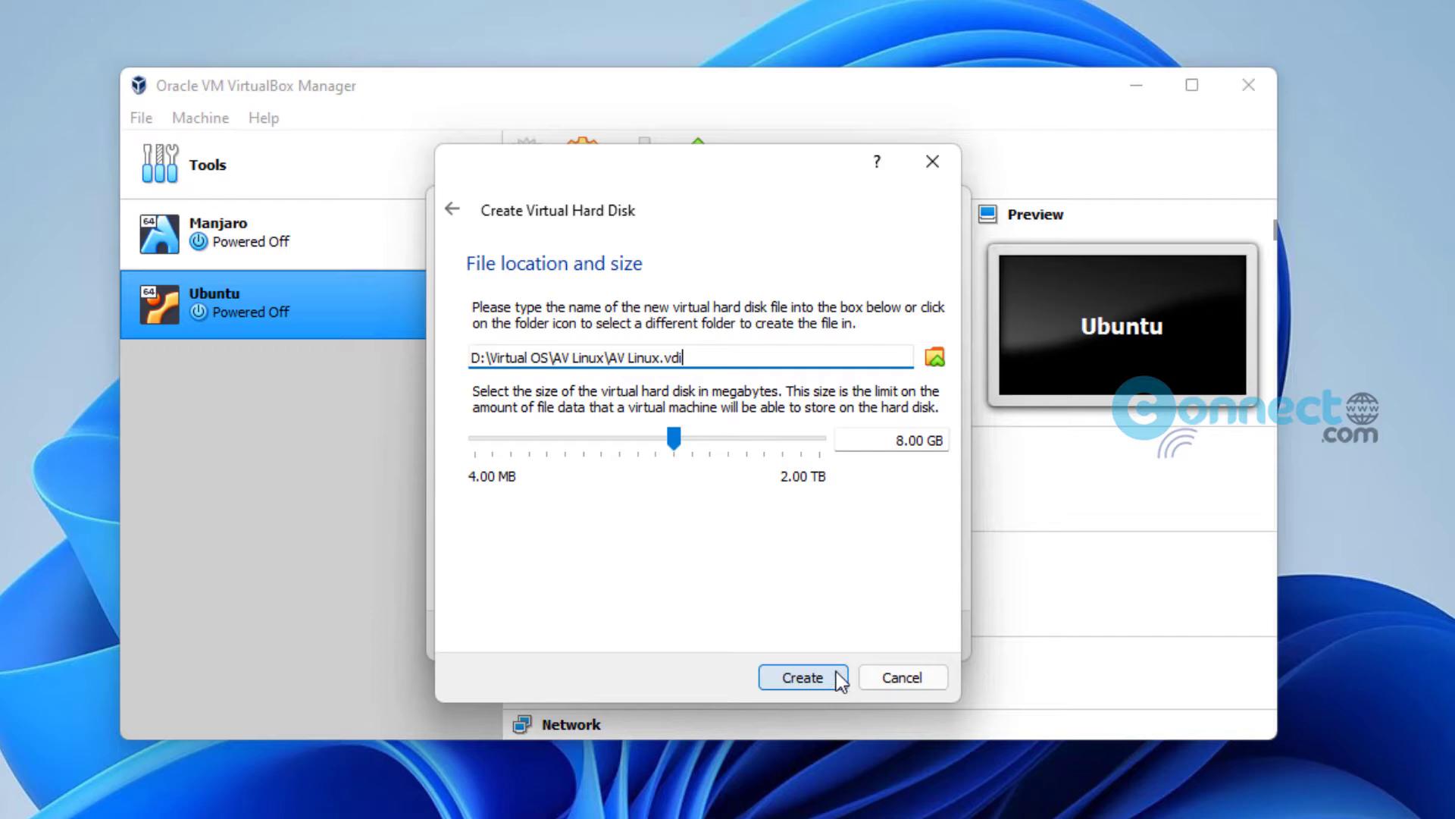
# Step: Set the virtual hard disk size to 16.00 GB and create the disk
pyautogui.click(906, 436)
pyautogui.press('BackSpace')
pyautogui.write('16')
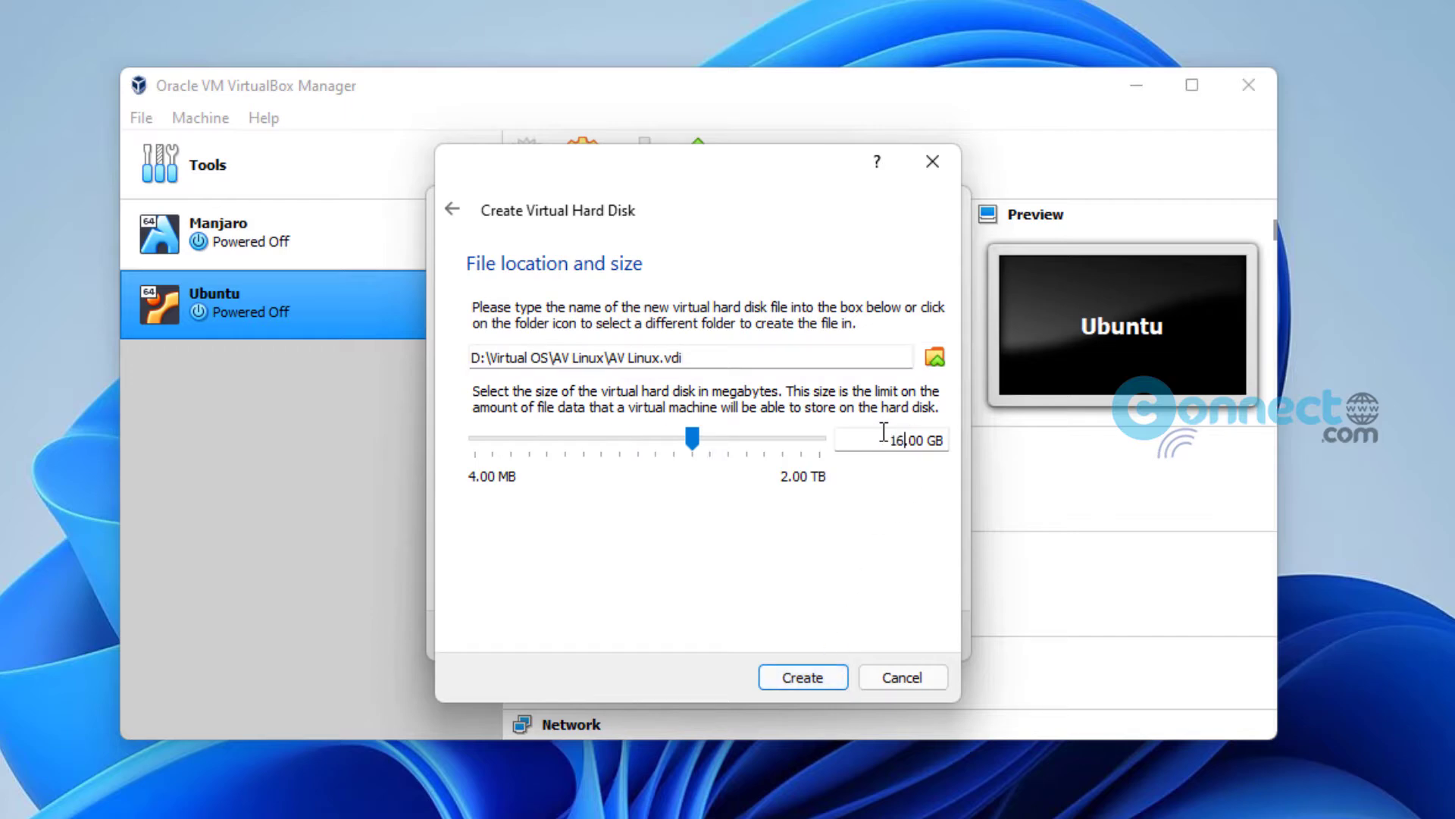
pyautogui.click(837, 682)
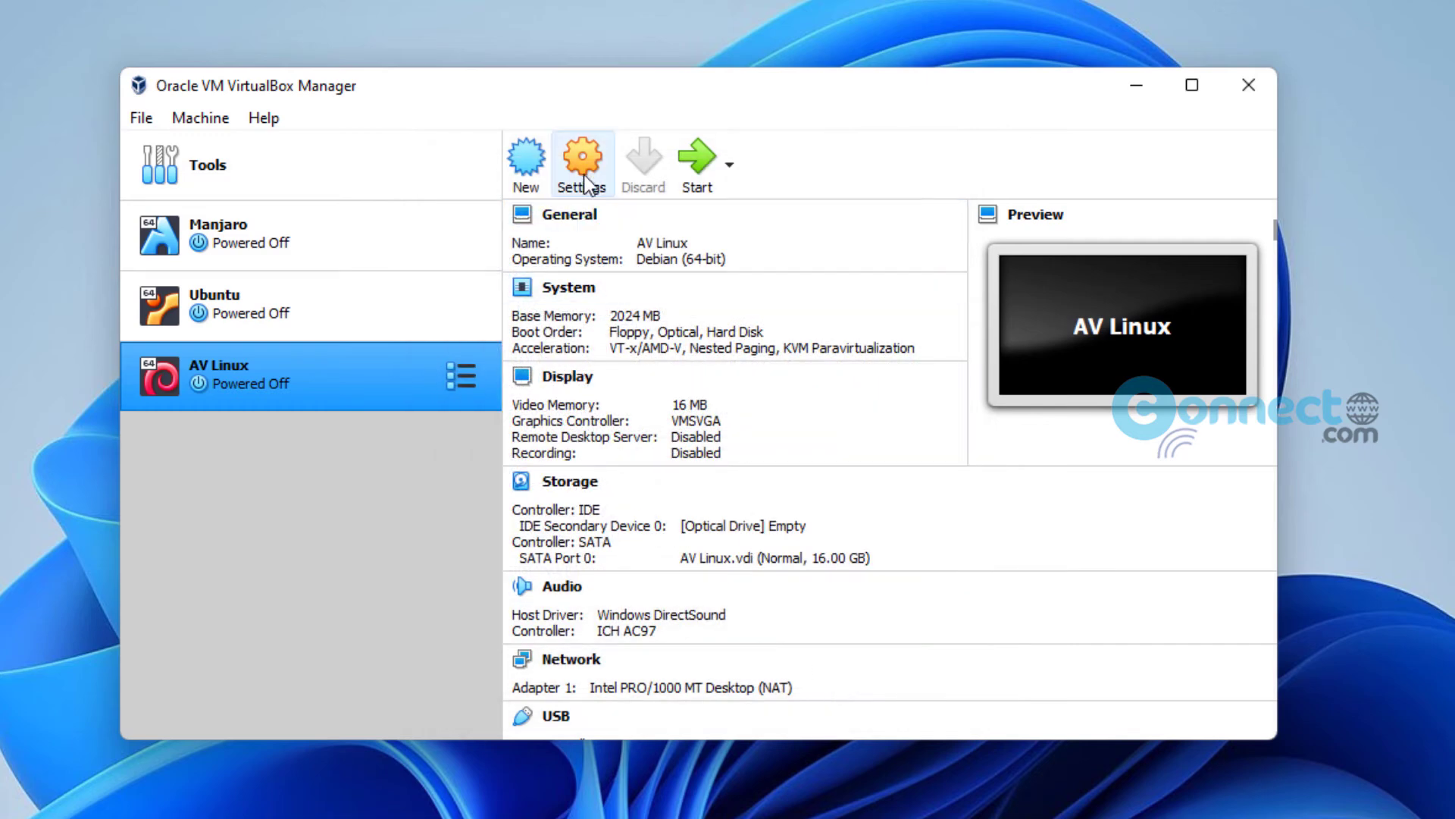
# Step: Open the AV Linux machine's settings, keep I/O APIC enabled for the motherboard and enable PAE/NX for the processor
pyautogui.click(584, 175)
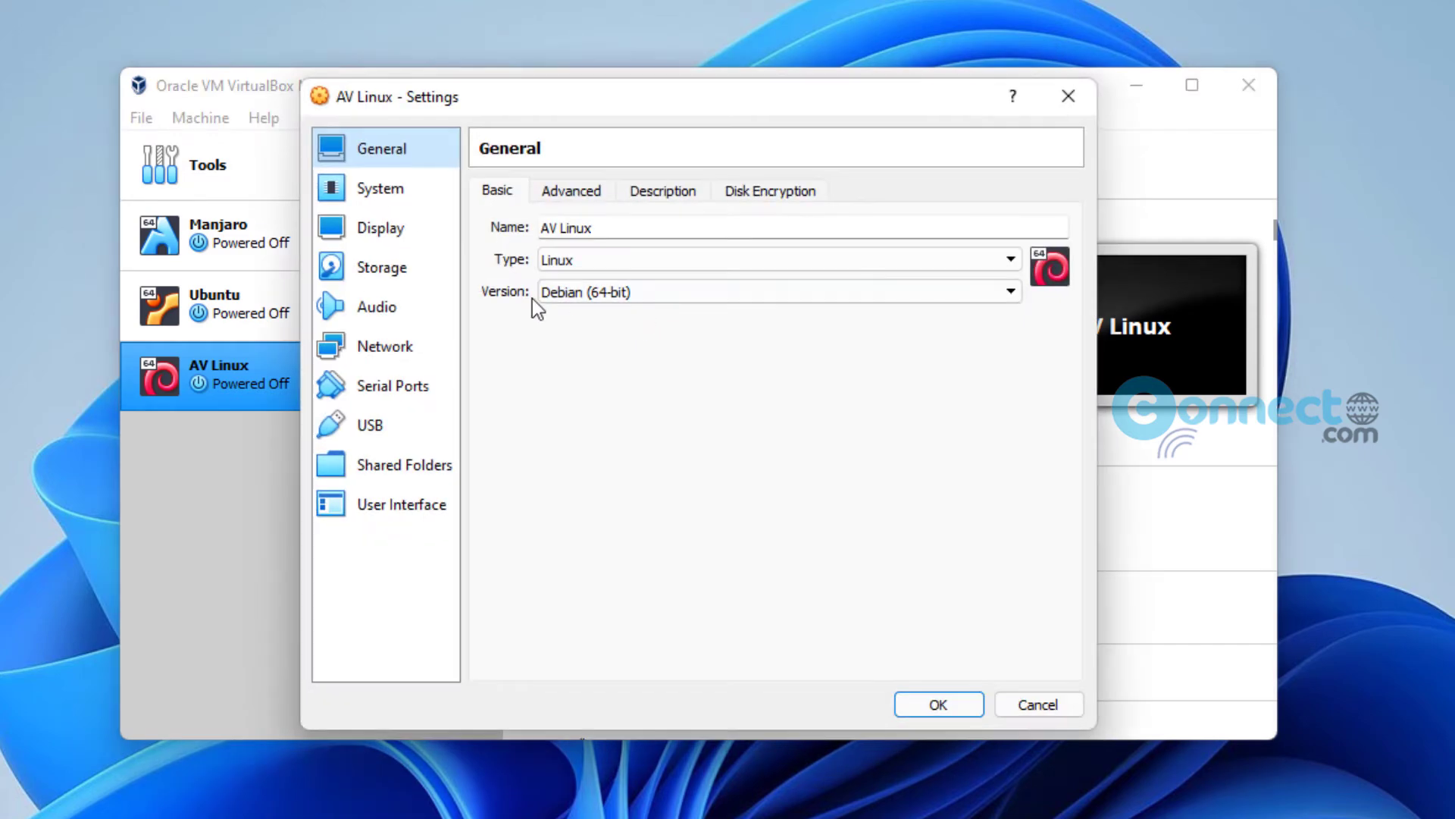
pyautogui.click(401, 193)
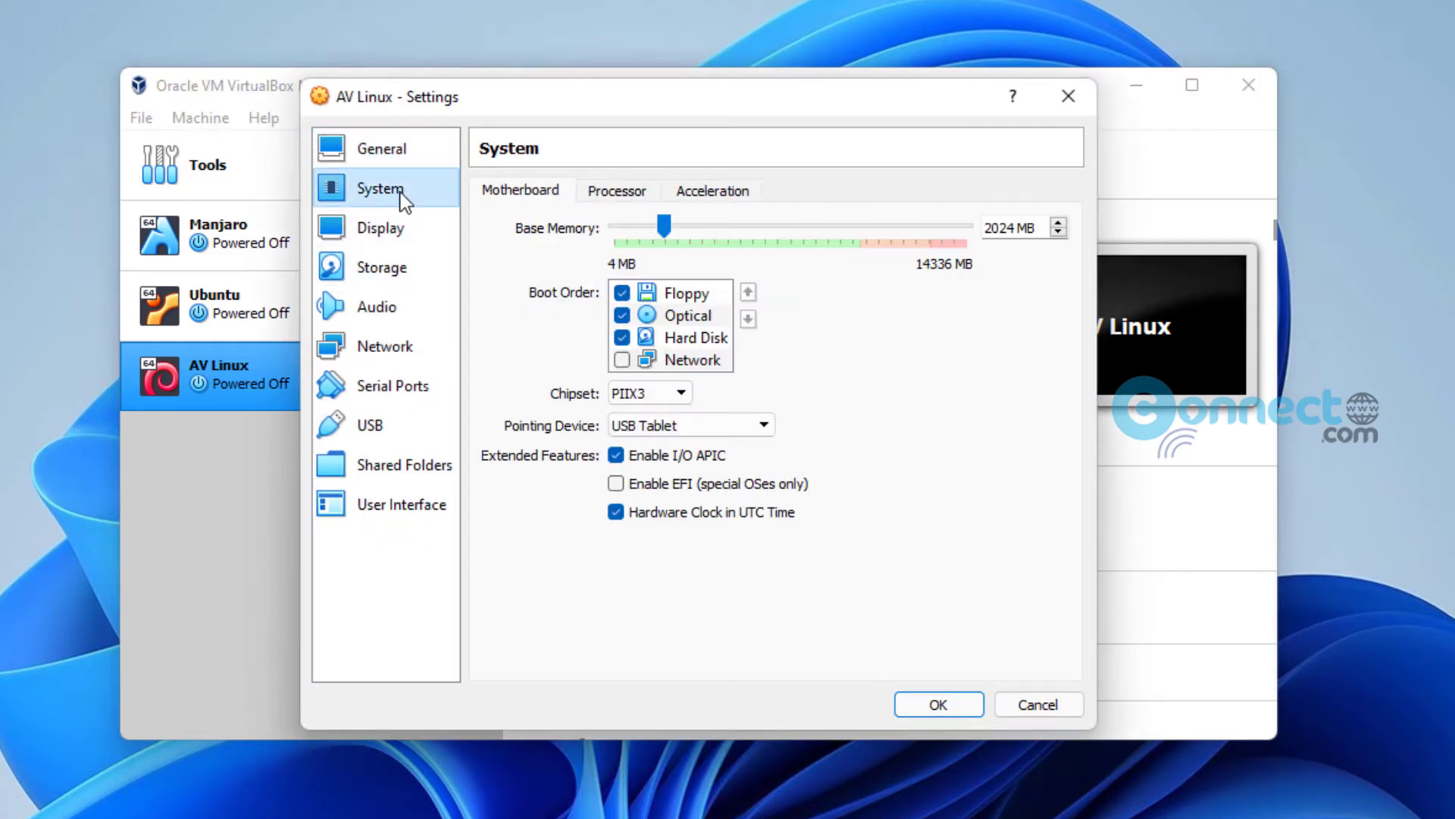
pyautogui.click(616, 455)
pyautogui.click(615, 456)
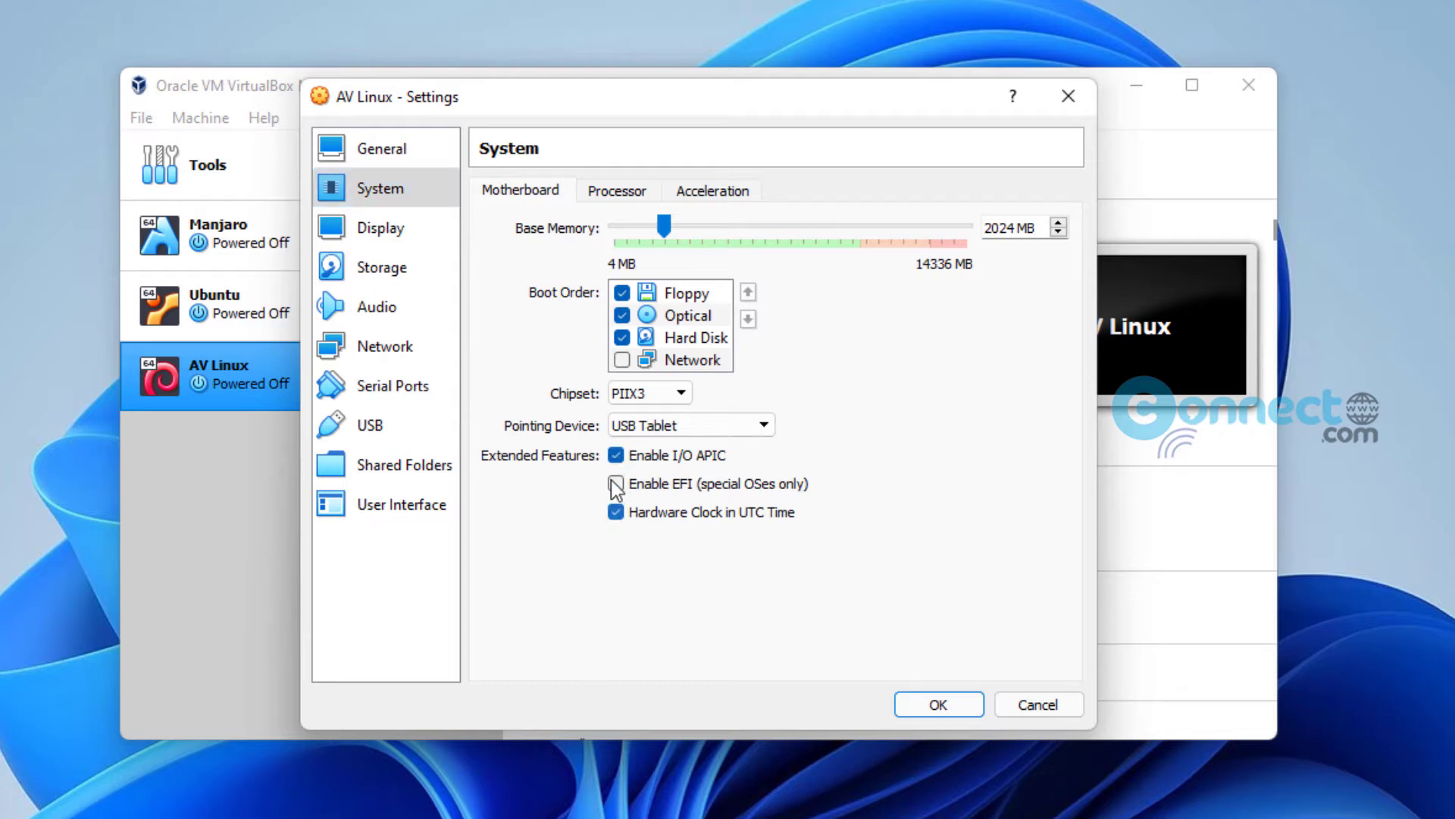
pyautogui.click(614, 194)
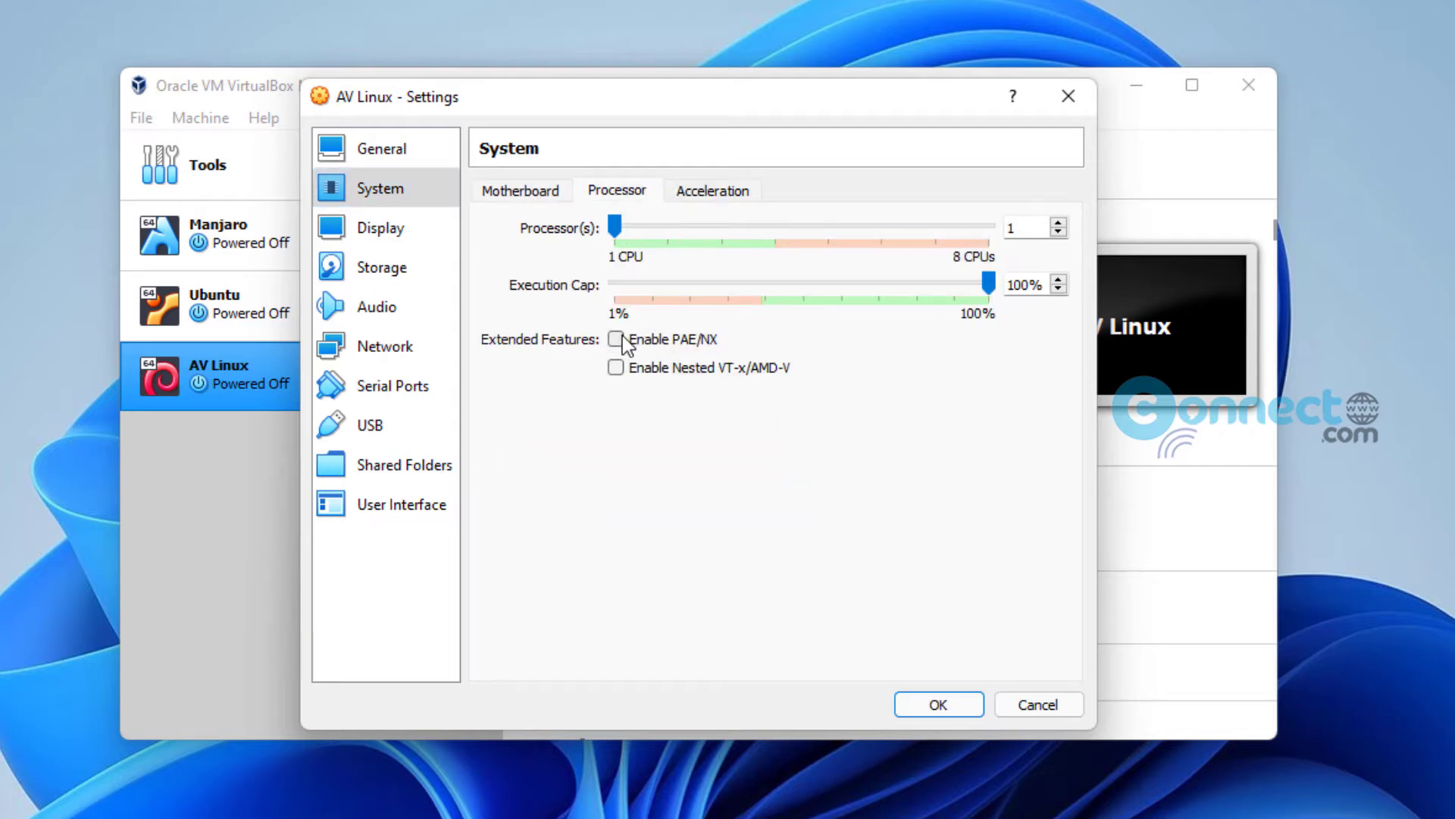
pyautogui.click(617, 367)
# Step: Review the acceleration settings and set the machine's video memory to 128 MB in the display settings
pyautogui.click(709, 194)
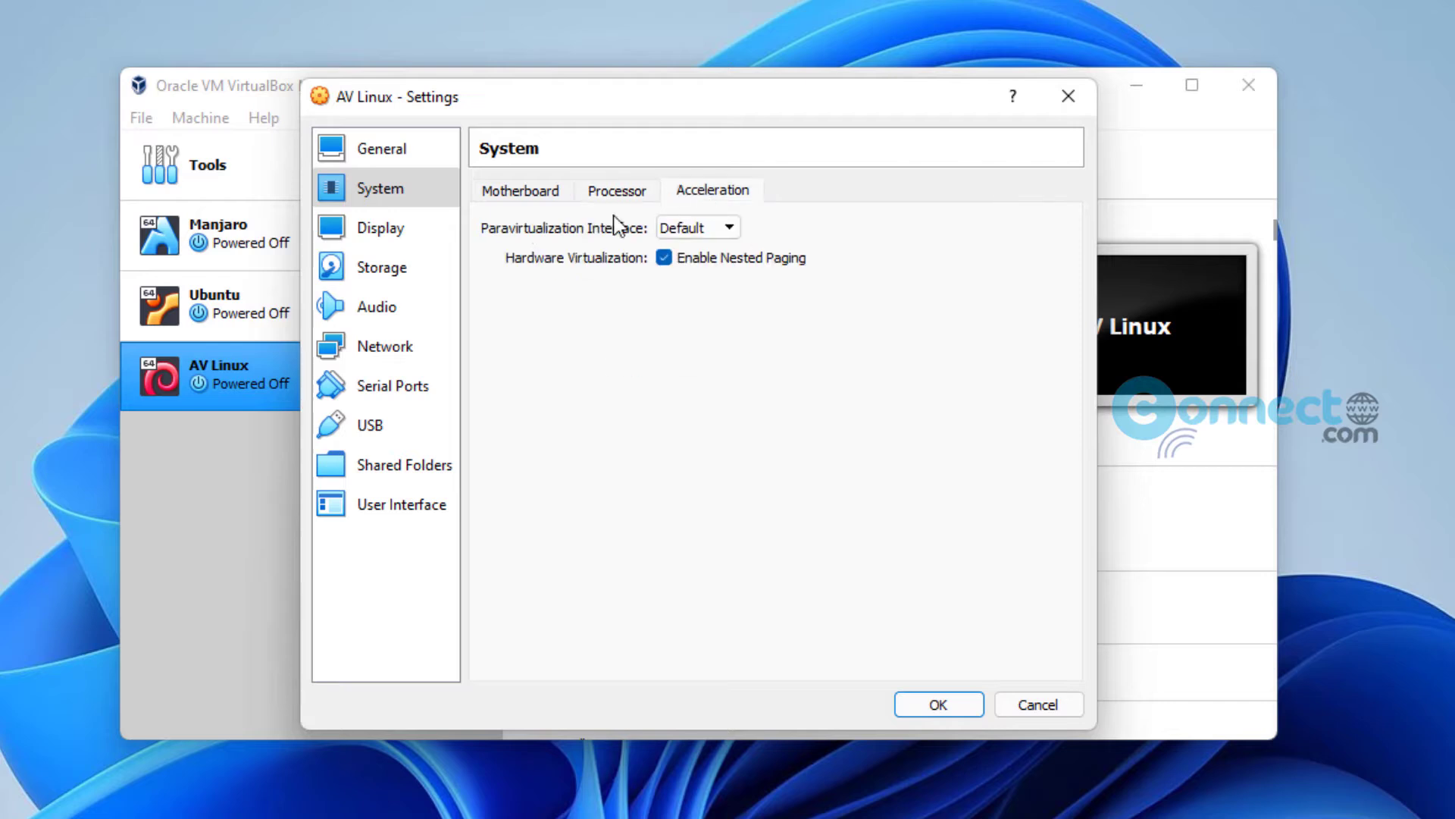
pyautogui.click(403, 235)
pyautogui.moveTo(667, 232); pyautogui.dragTo(987, 239)
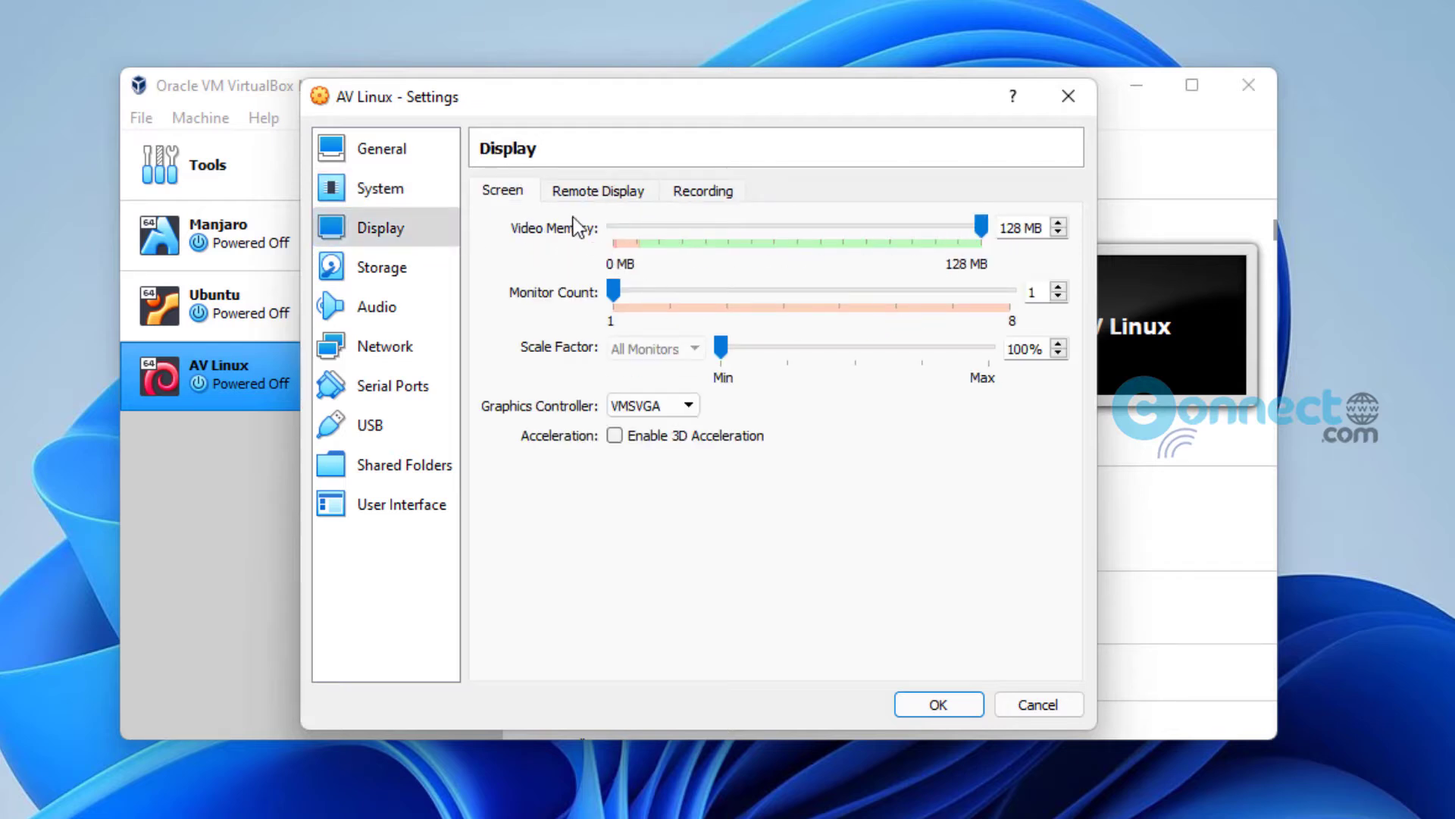
# Step: Attach AVL-MXE-2021.06.18-xfce4-openbox-amd64.iso from the USB drive to the machine's empty optical drive and save the settings
pyautogui.click(386, 271)
pyautogui.click(557, 249)
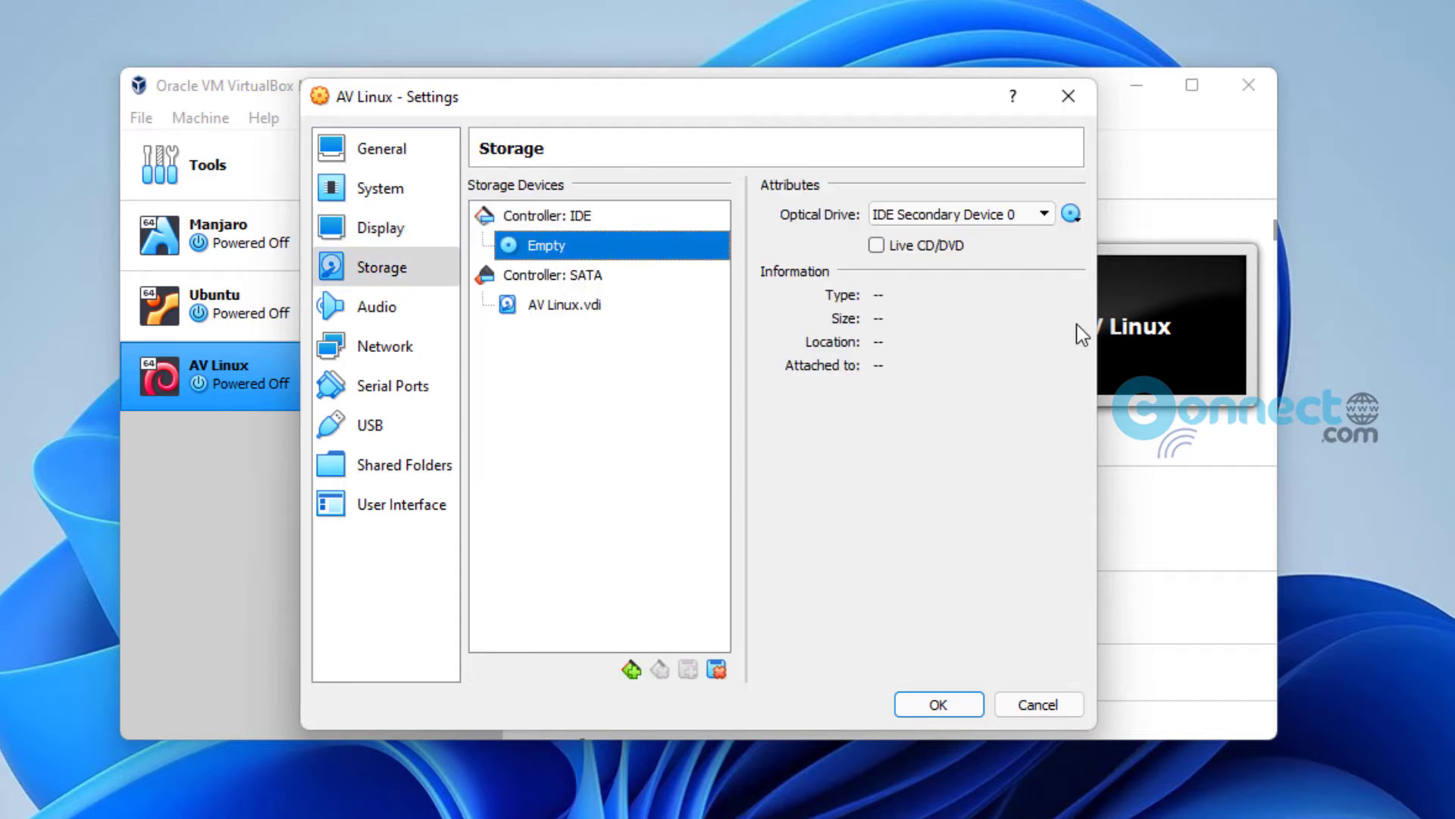
pyautogui.click(1071, 214)
pyautogui.click(1187, 273)
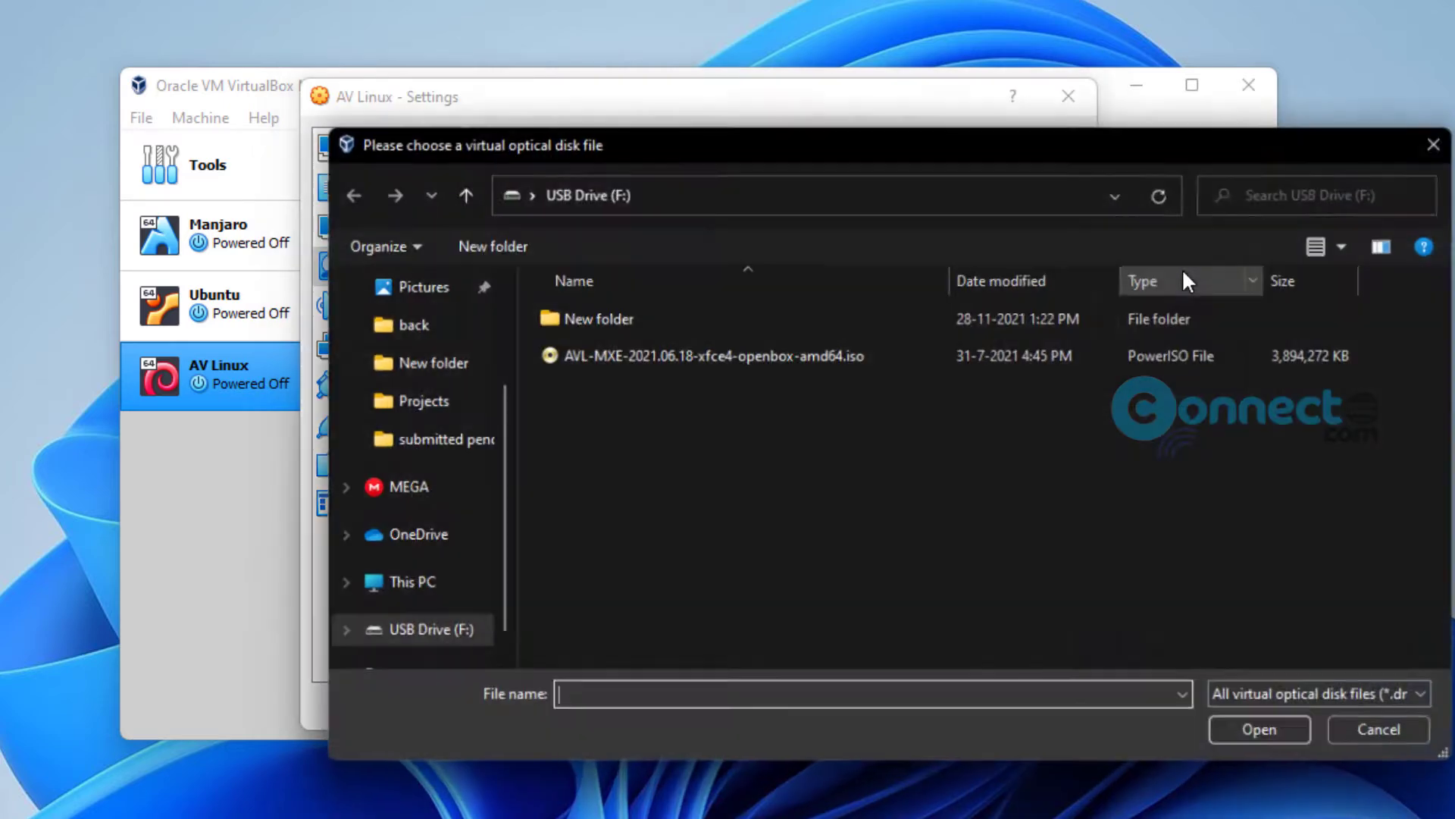
pyautogui.click(780, 353)
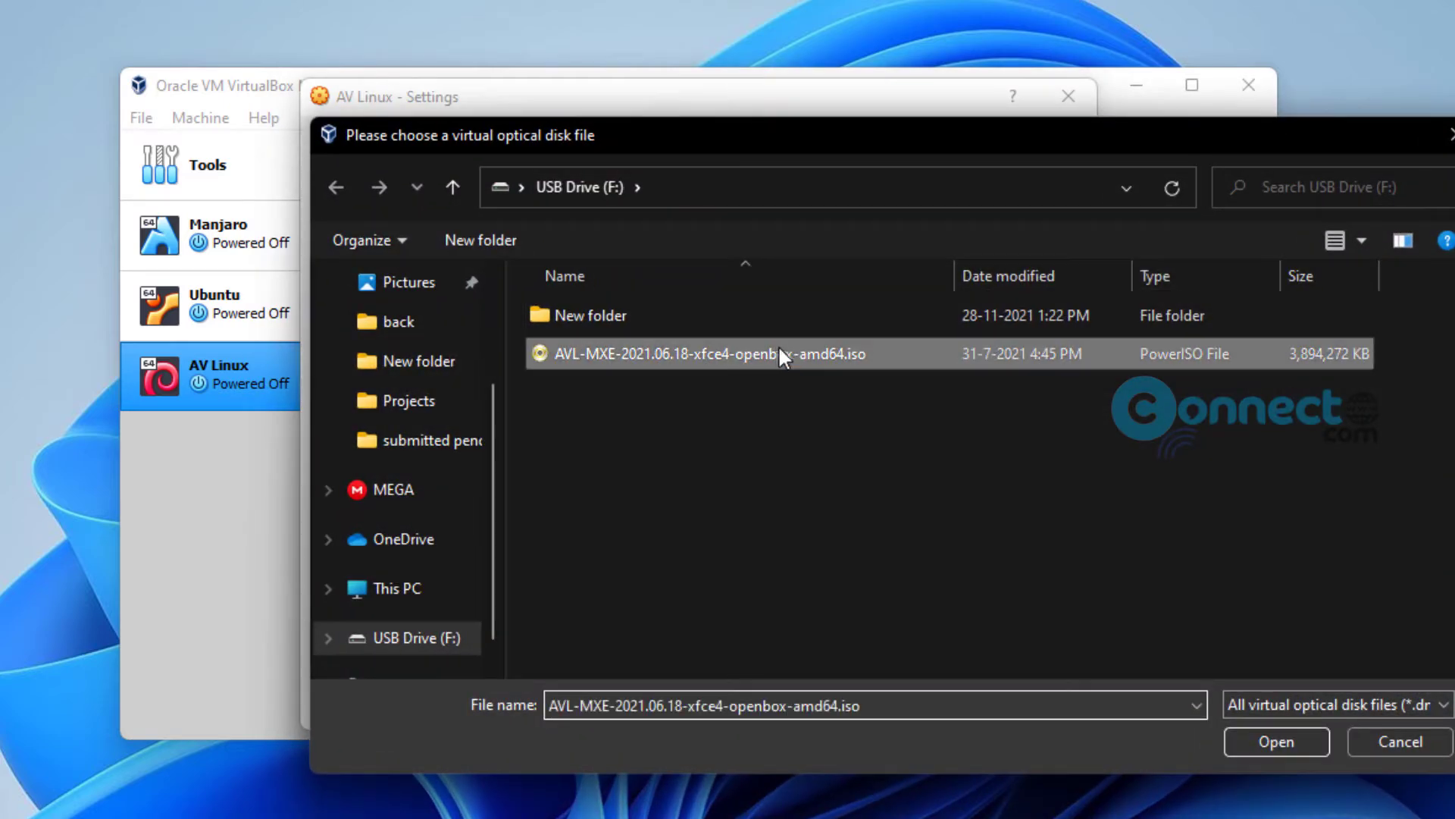
pyautogui.click(1298, 739)
pyautogui.click(967, 709)
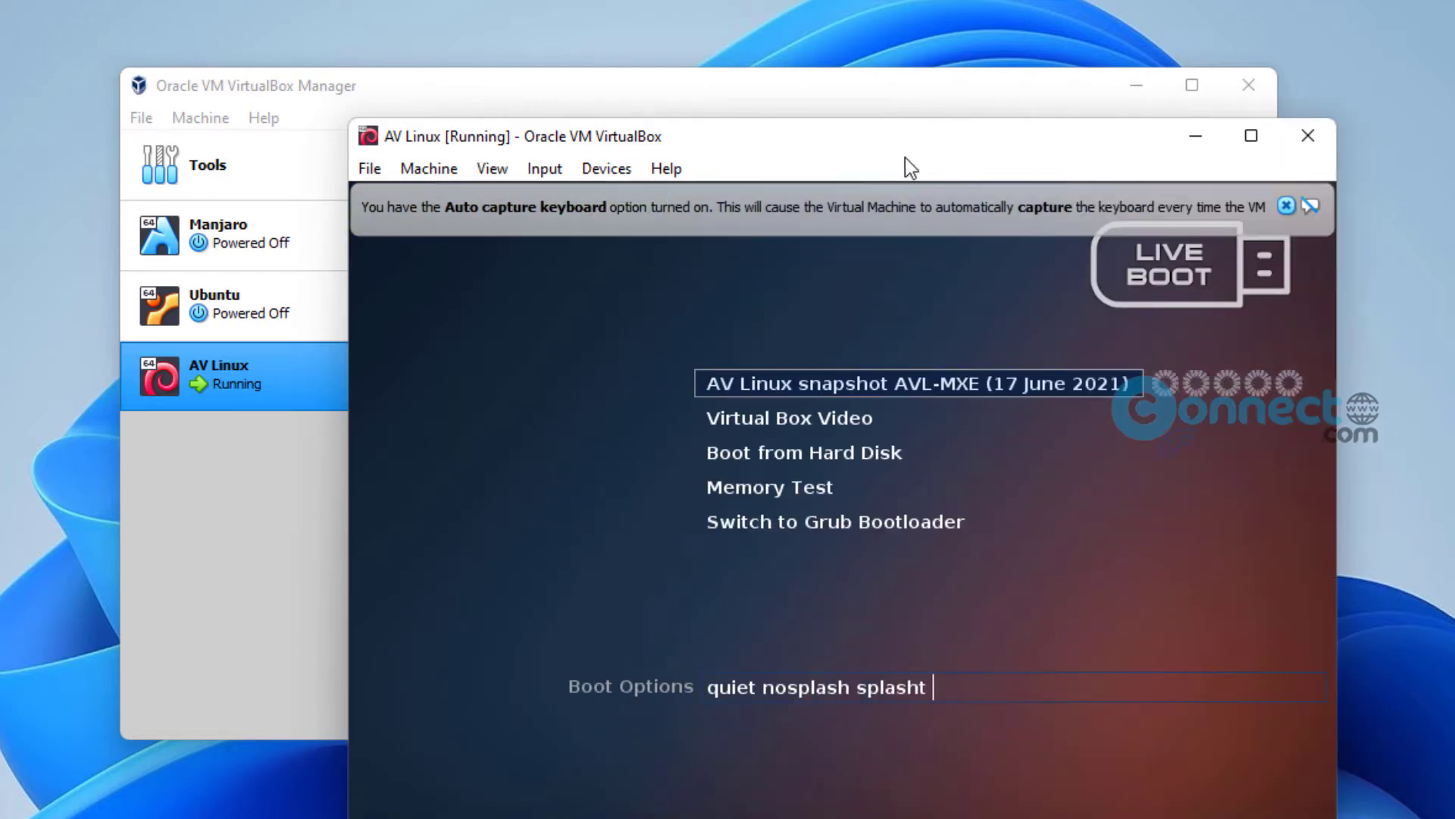
# Step: Boot the live entry "AV Linux snapshot AVL-MXE (17 June 2021)" and dismiss the virtual machine's keyboard and mouse notifications
pyautogui.click(1288, 207)
pyautogui.moveTo(1026, 153); pyautogui.dragTo(842, 39)
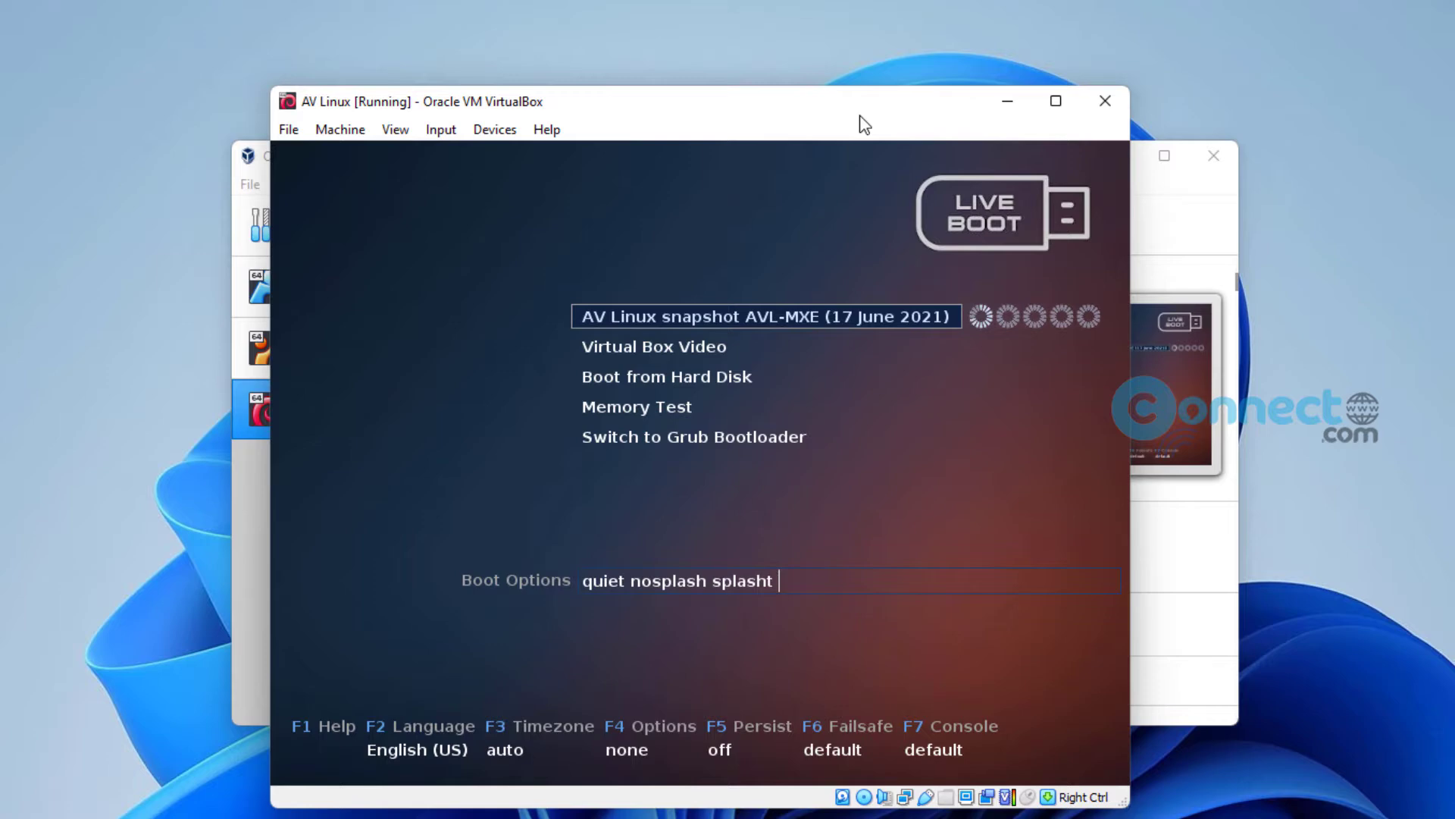
pyautogui.press('Return')
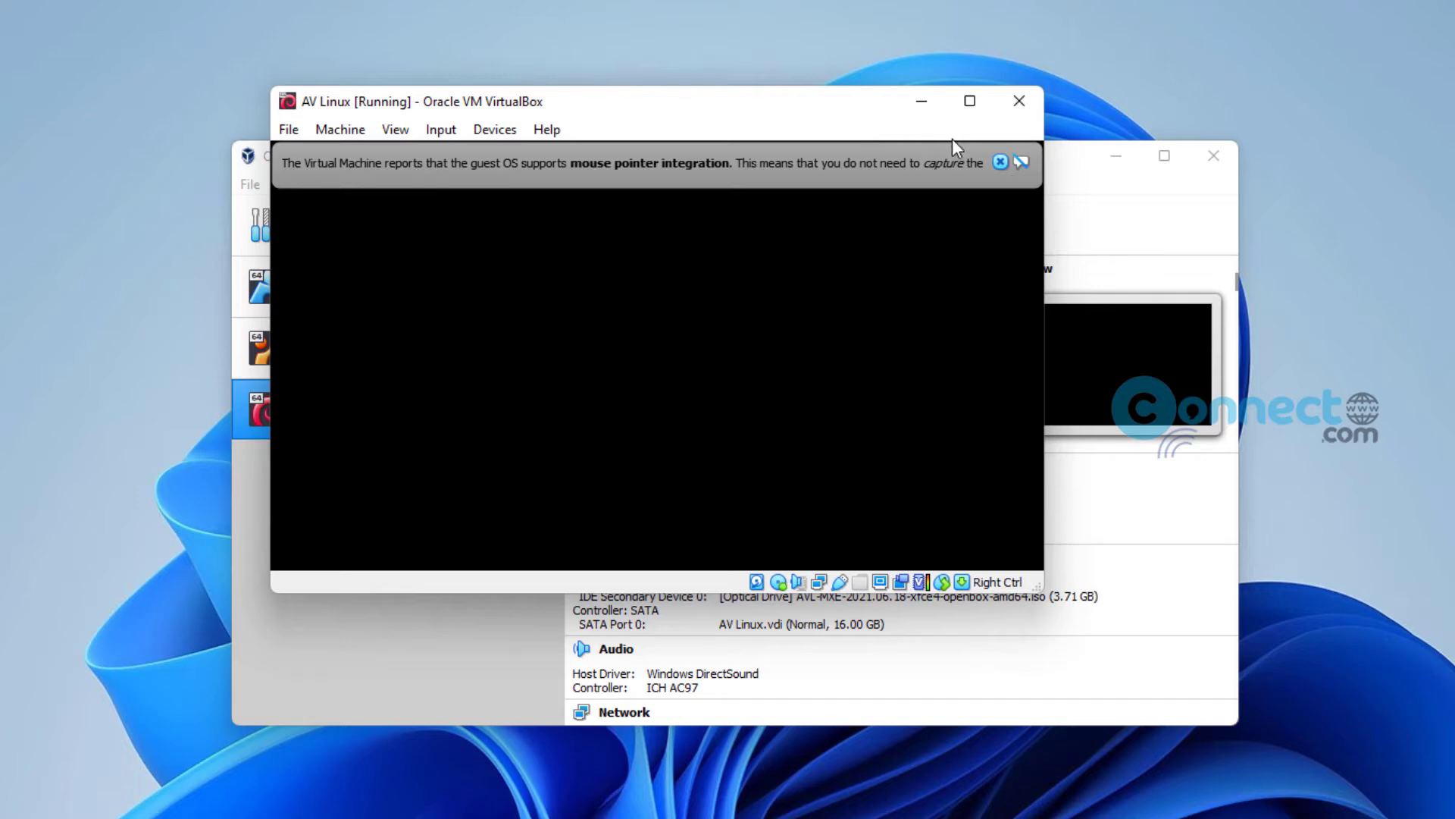
pyautogui.click(1001, 162)
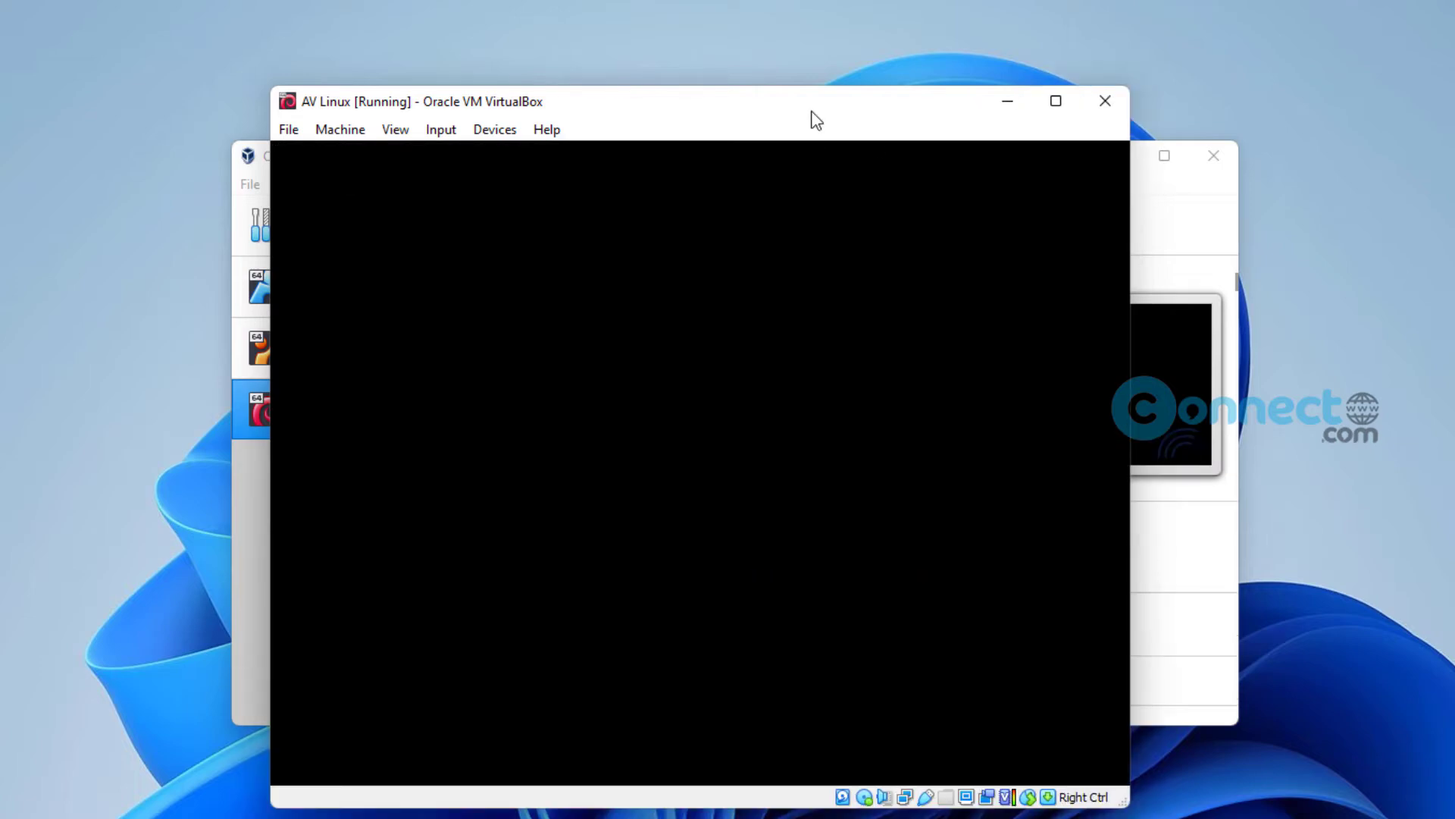
pyautogui.moveTo(816, 120); pyautogui.dragTo(904, 107)
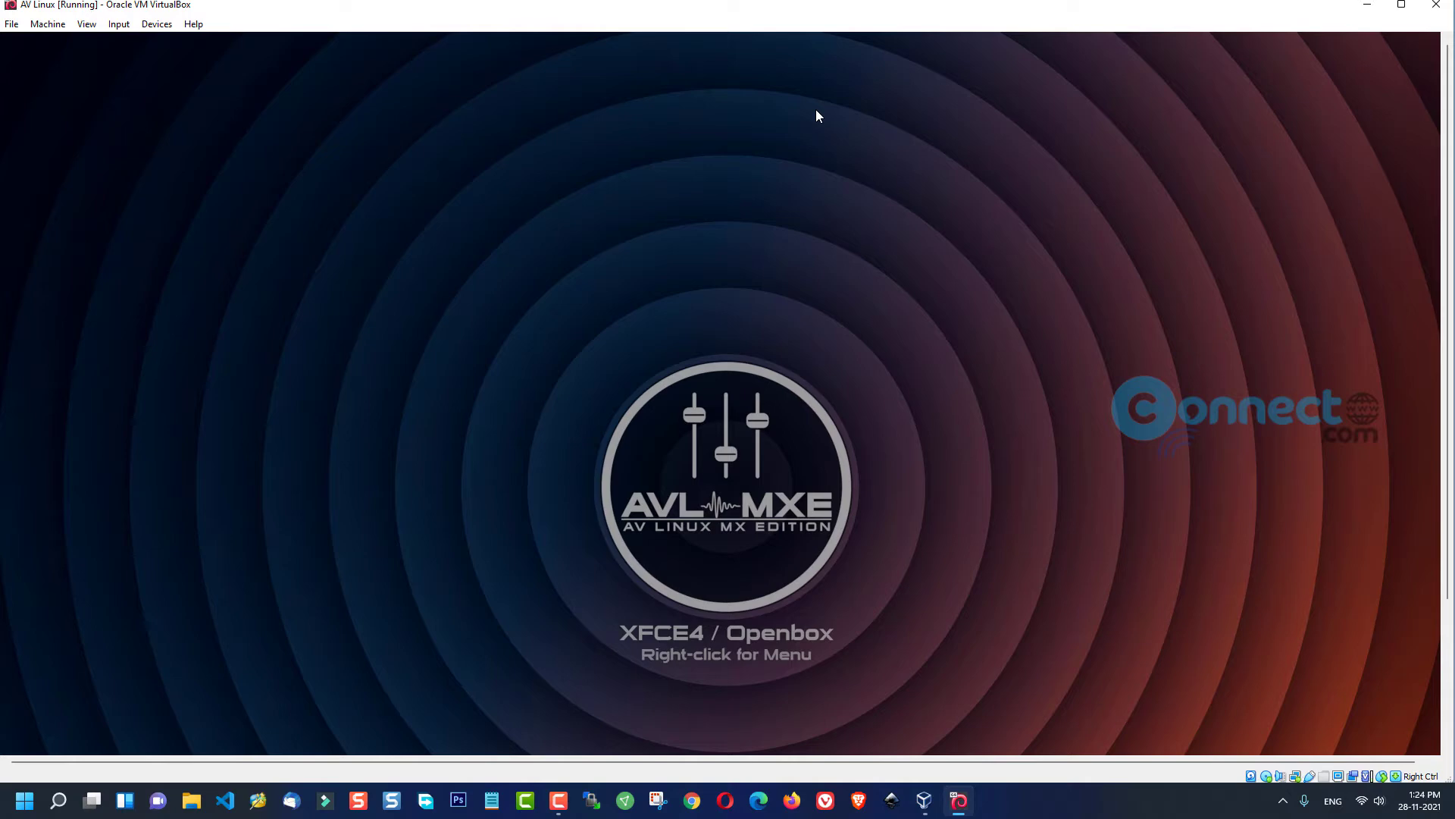
# Step: Launch the AVL-MXE hard disk installer and start a regular install using the entire sda disk, confirming the format
pyautogui.rightClick(731, 511)
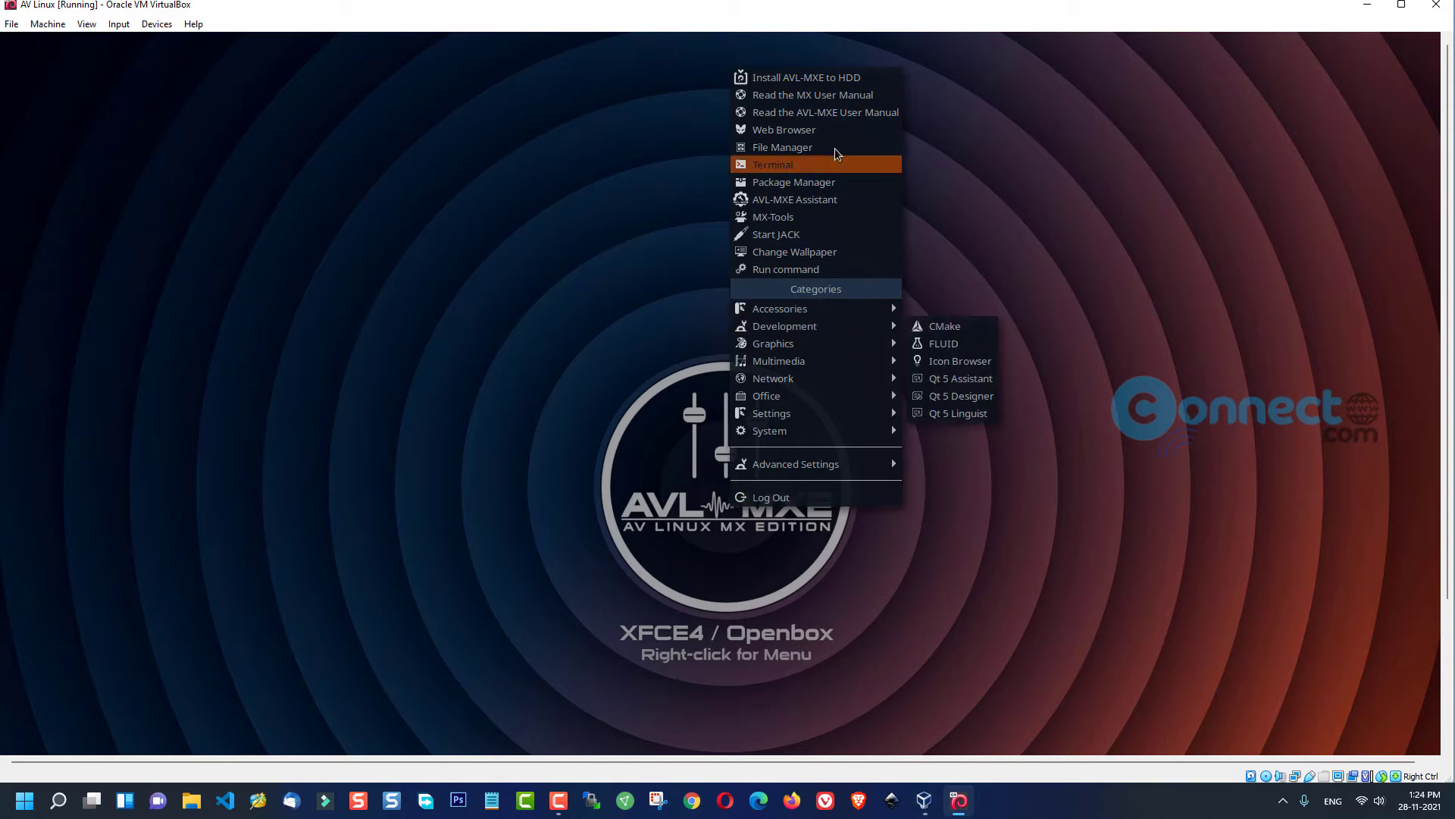
pyautogui.click(844, 82)
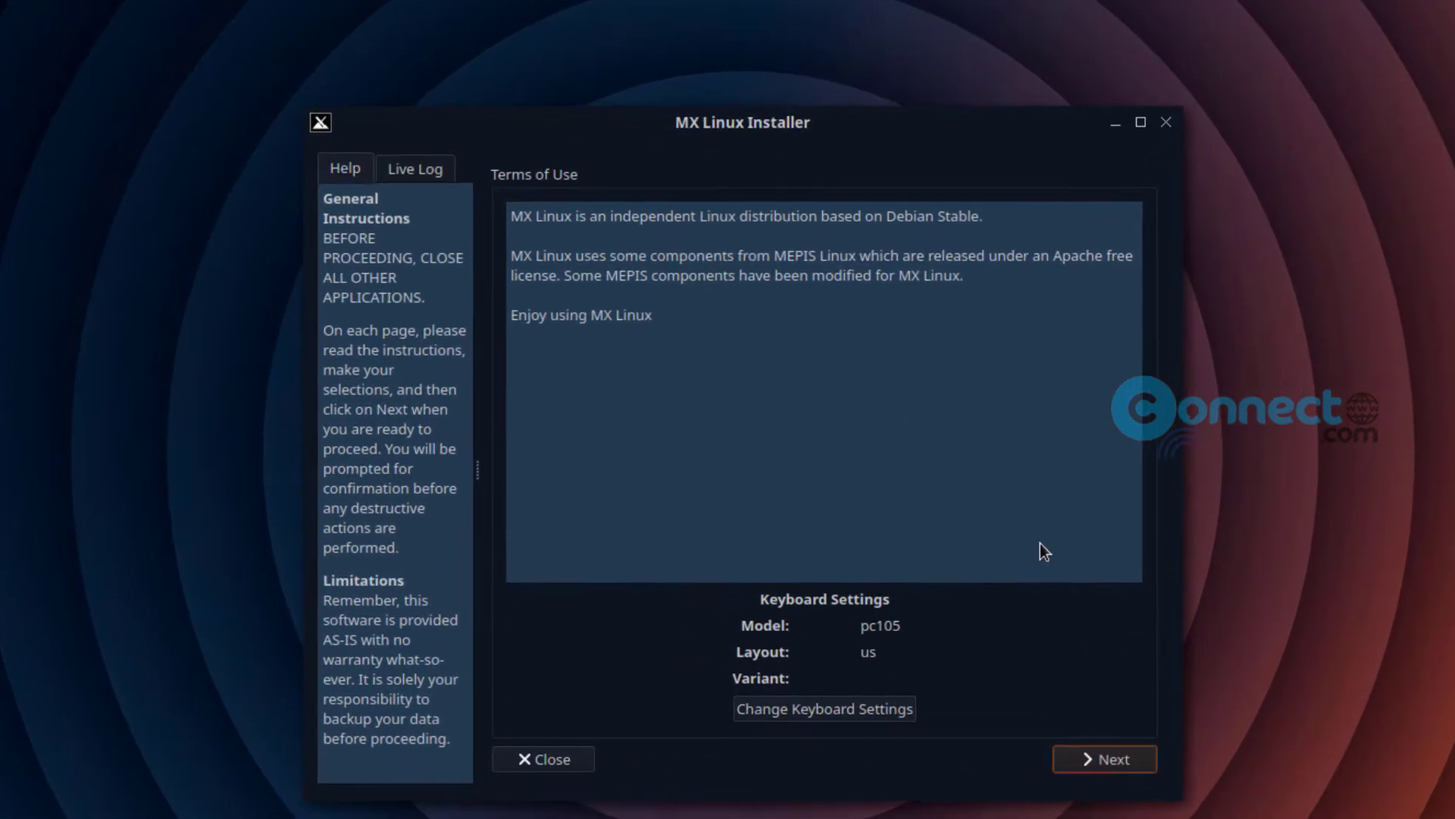
pyautogui.click(1114, 759)
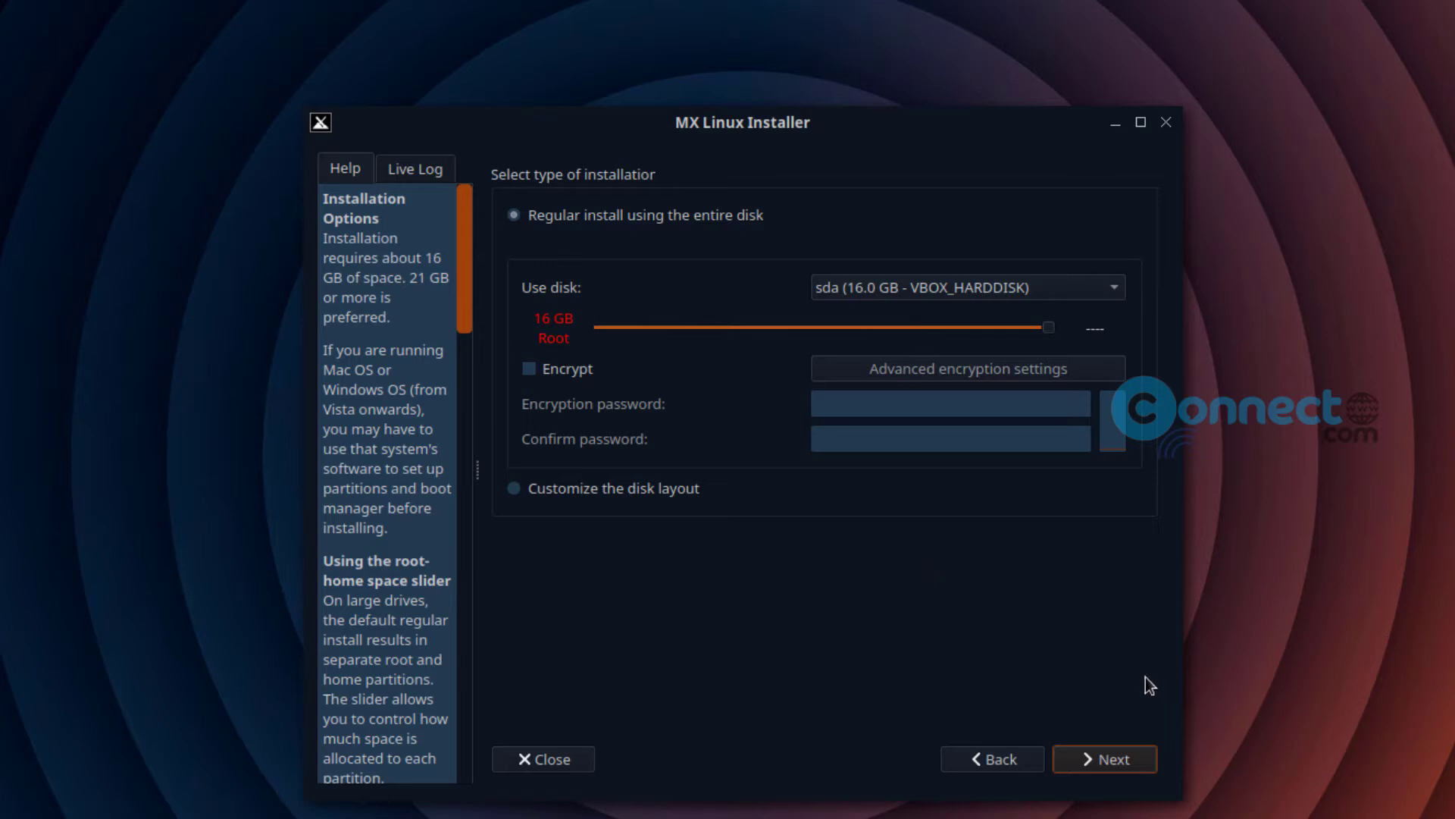
pyautogui.click(1119, 761)
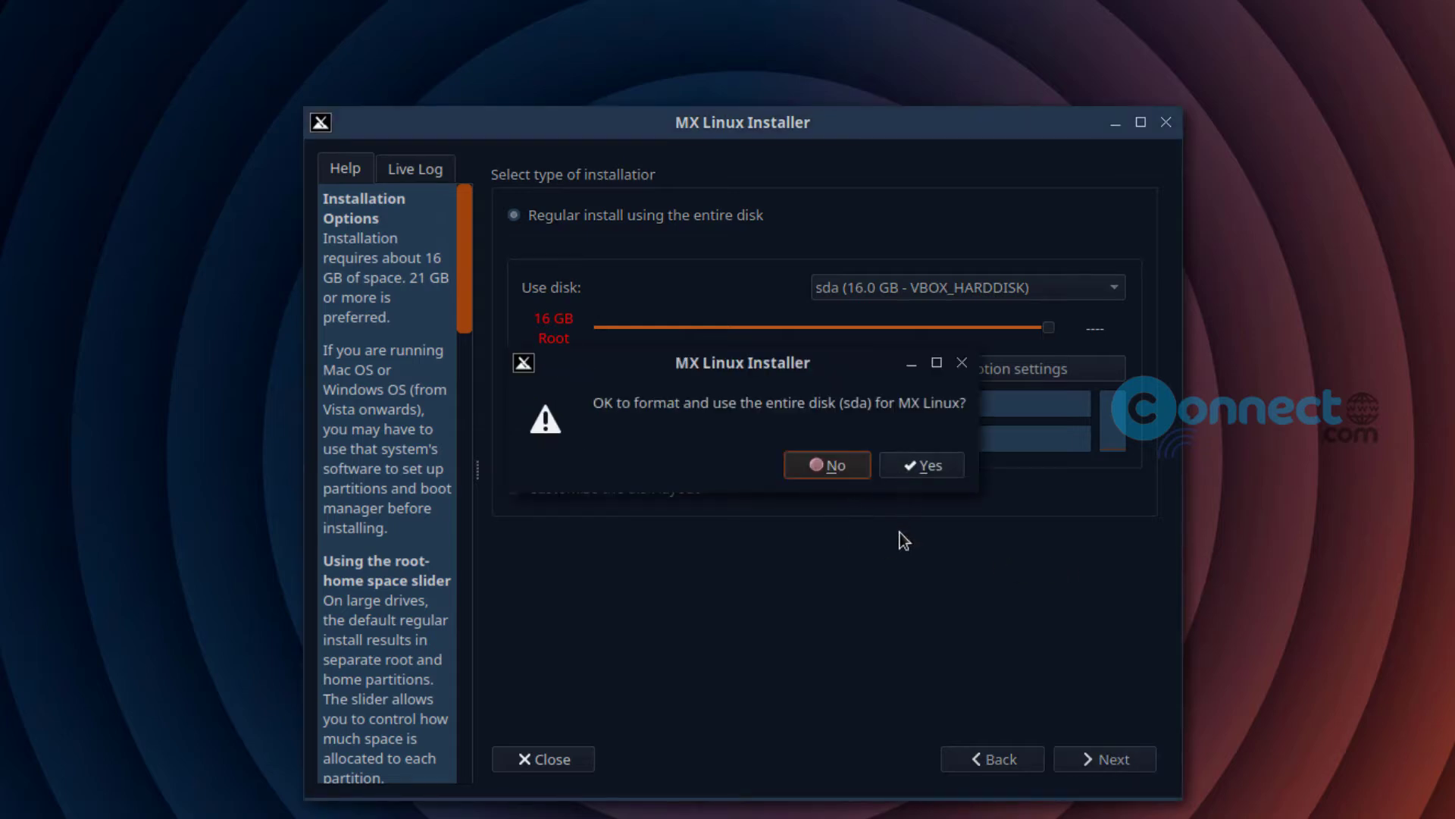
pyautogui.click(915, 467)
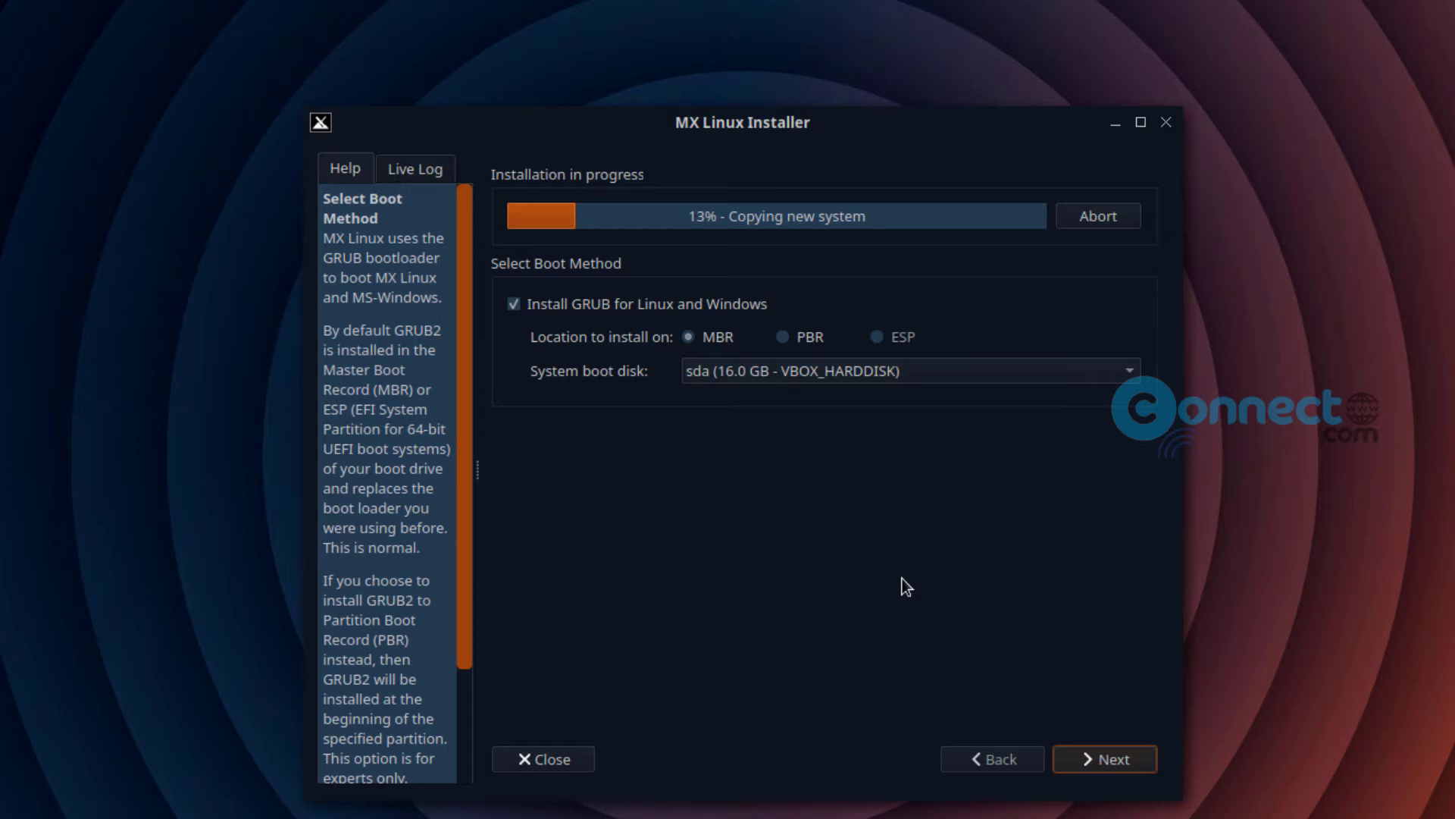
# Step: Accept installing GRUB to the MBR of sda and set the computer name to connectwww
pyautogui.click(1089, 762)
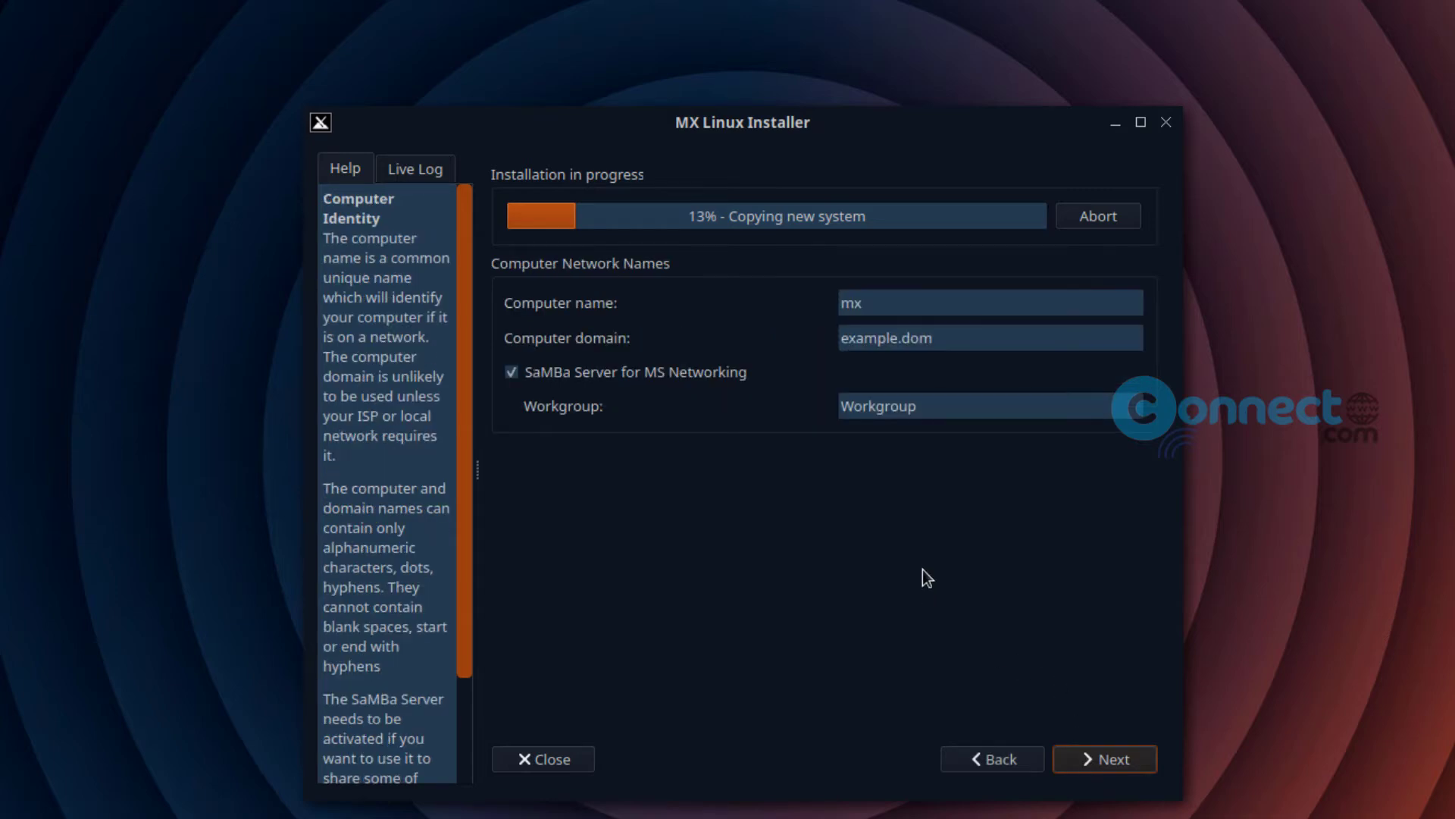
pyautogui.moveTo(886, 303); pyautogui.dragTo(803, 303)
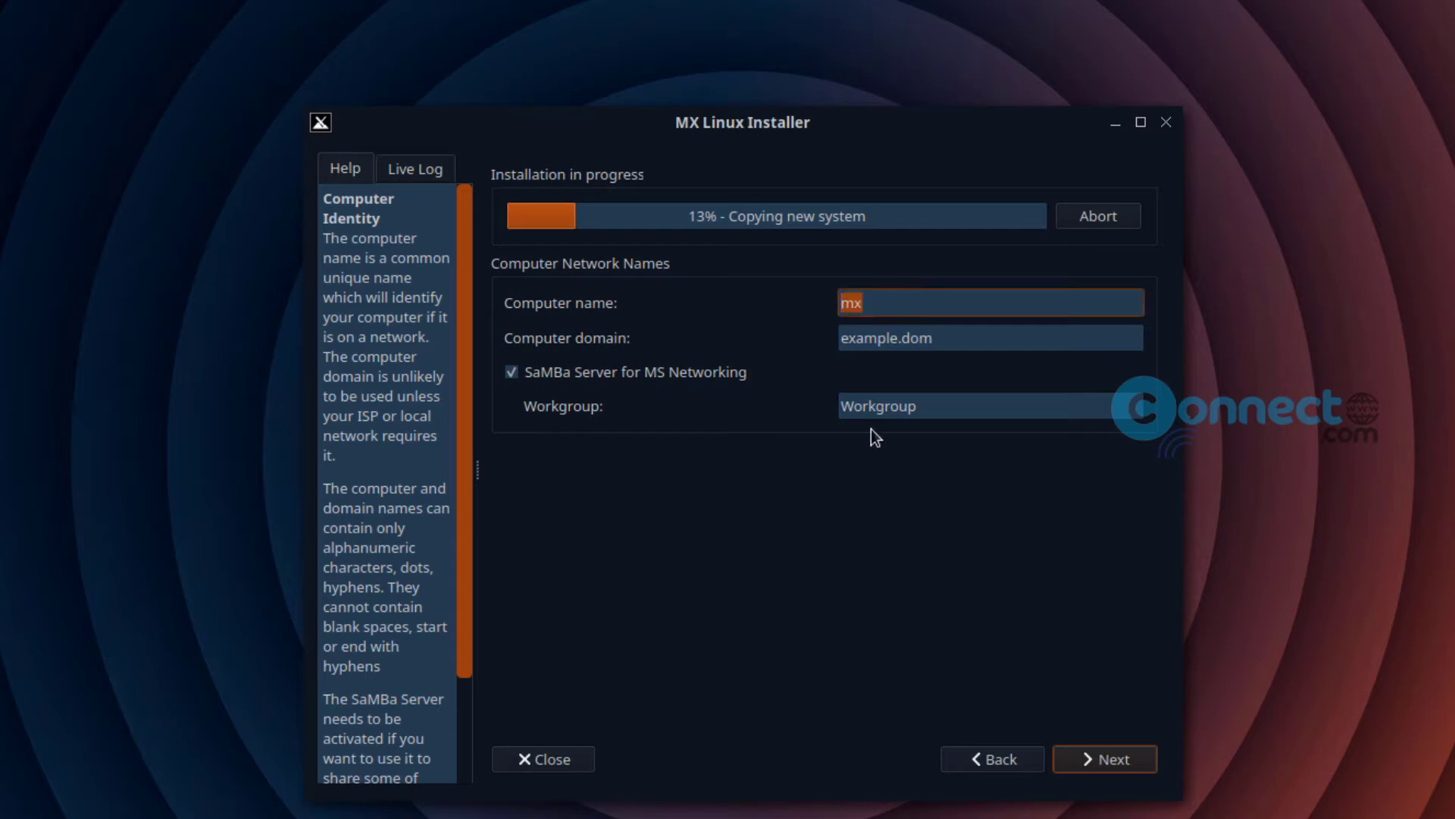
pyautogui.write('connectwww')
pyautogui.click(1097, 755)
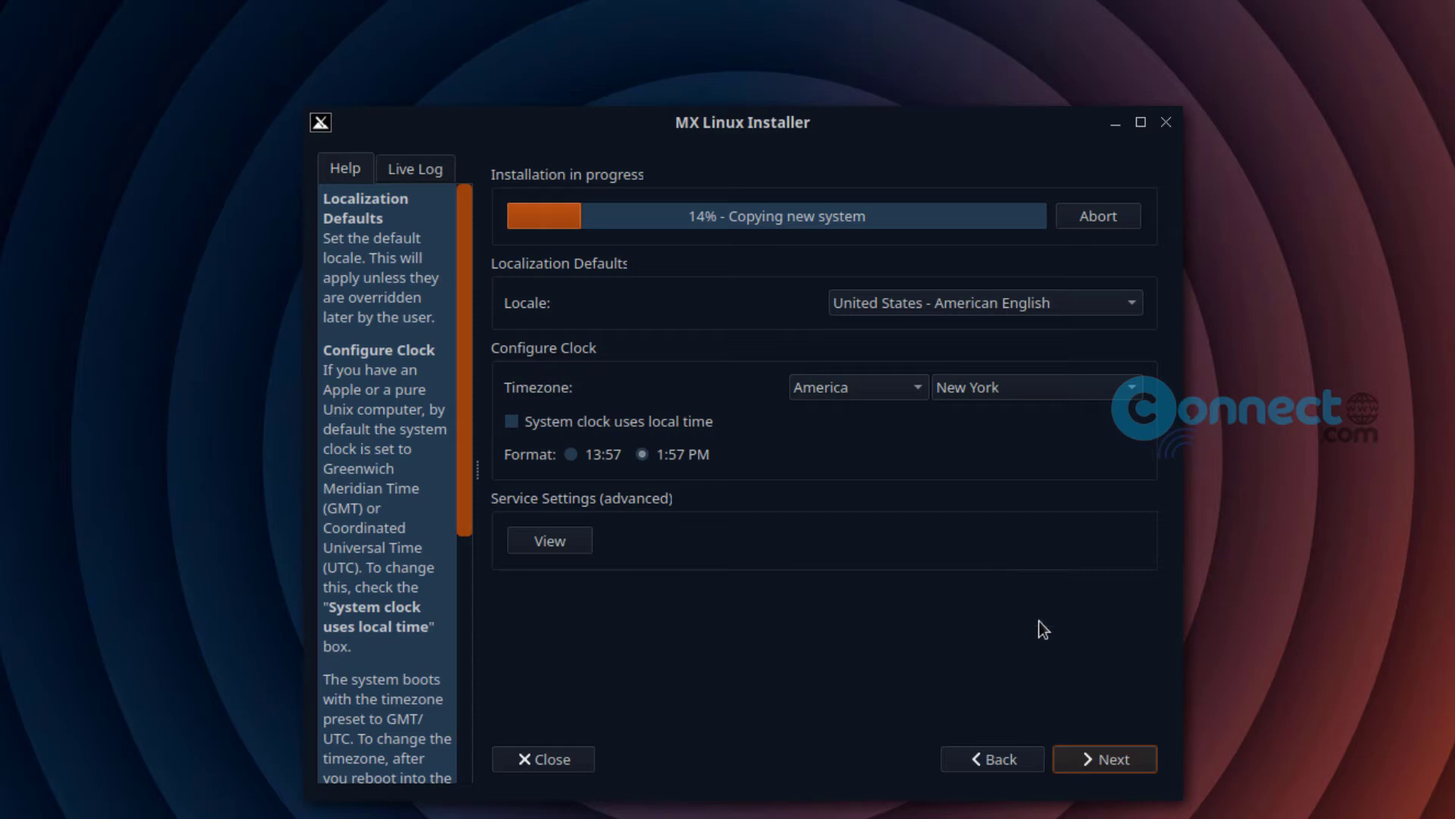
# Step: Accept the default locale and timezone, and enter the default user's login name with the user password and its confirmation
pyautogui.click(1100, 755)
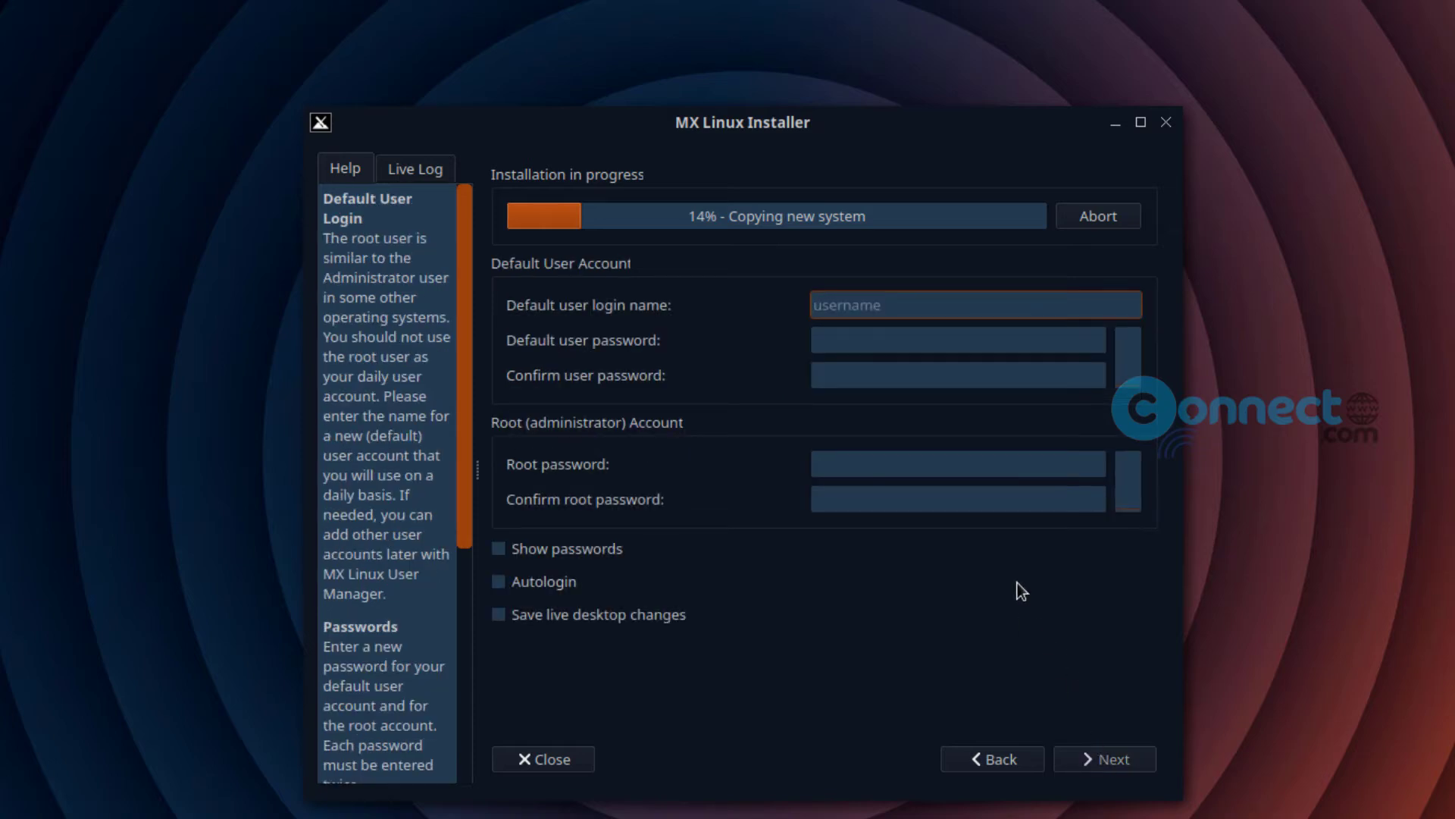
pyautogui.write('Mani')
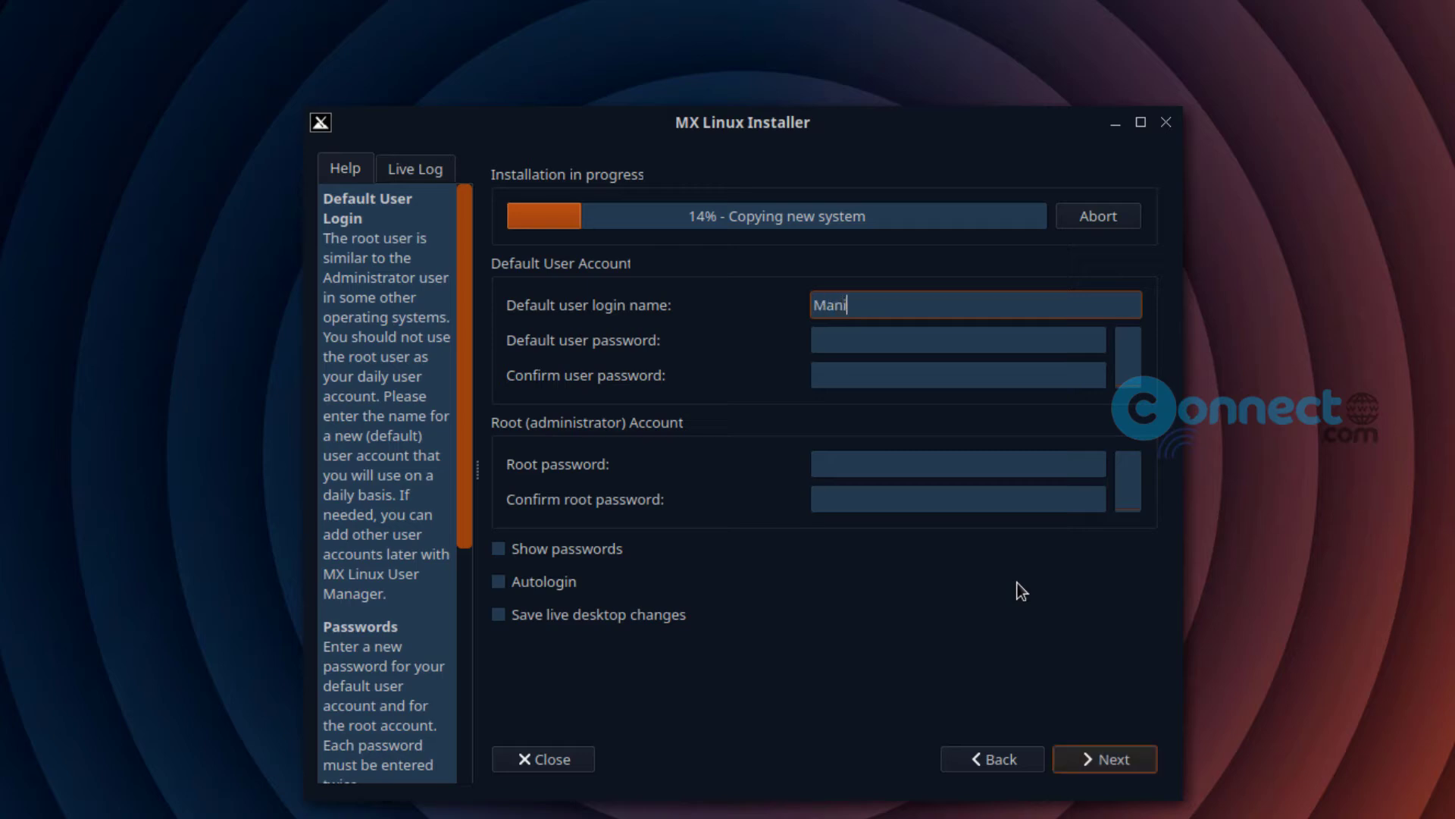
pyautogui.write('kandan')
pyautogui.press('Tab')
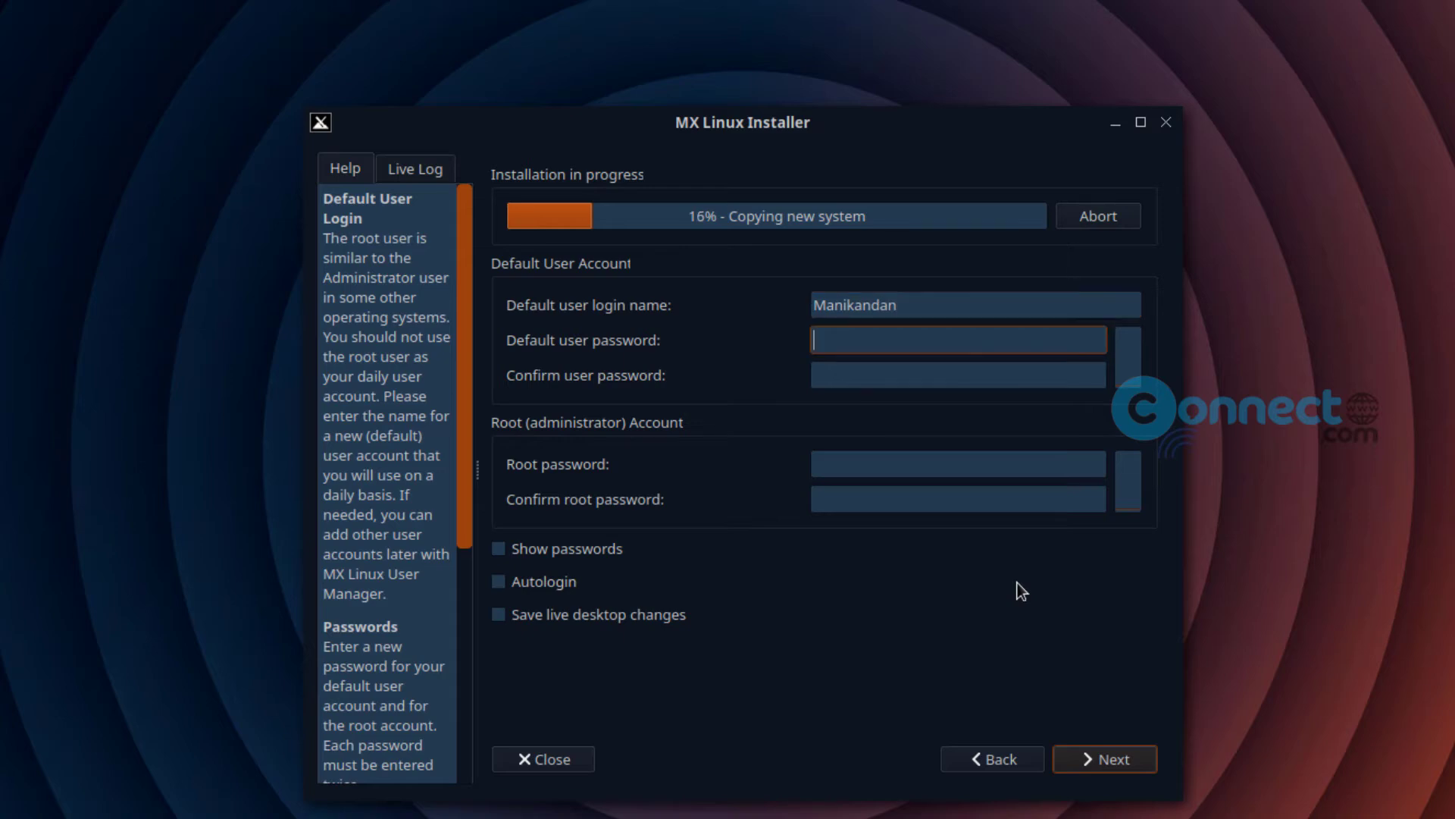
pyautogui.write('********')
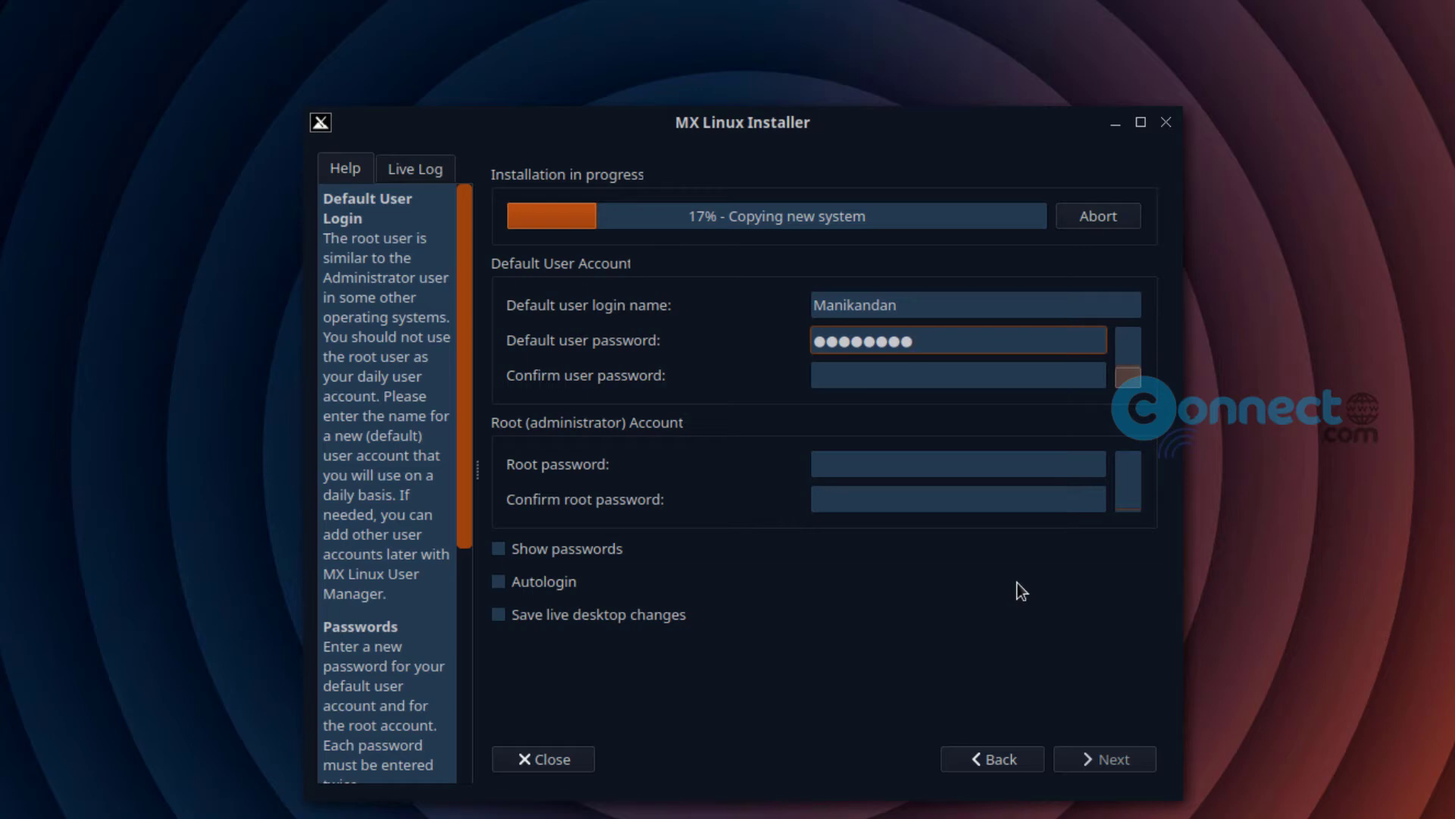
pyautogui.press('Tab')
pyautogui.write('********')
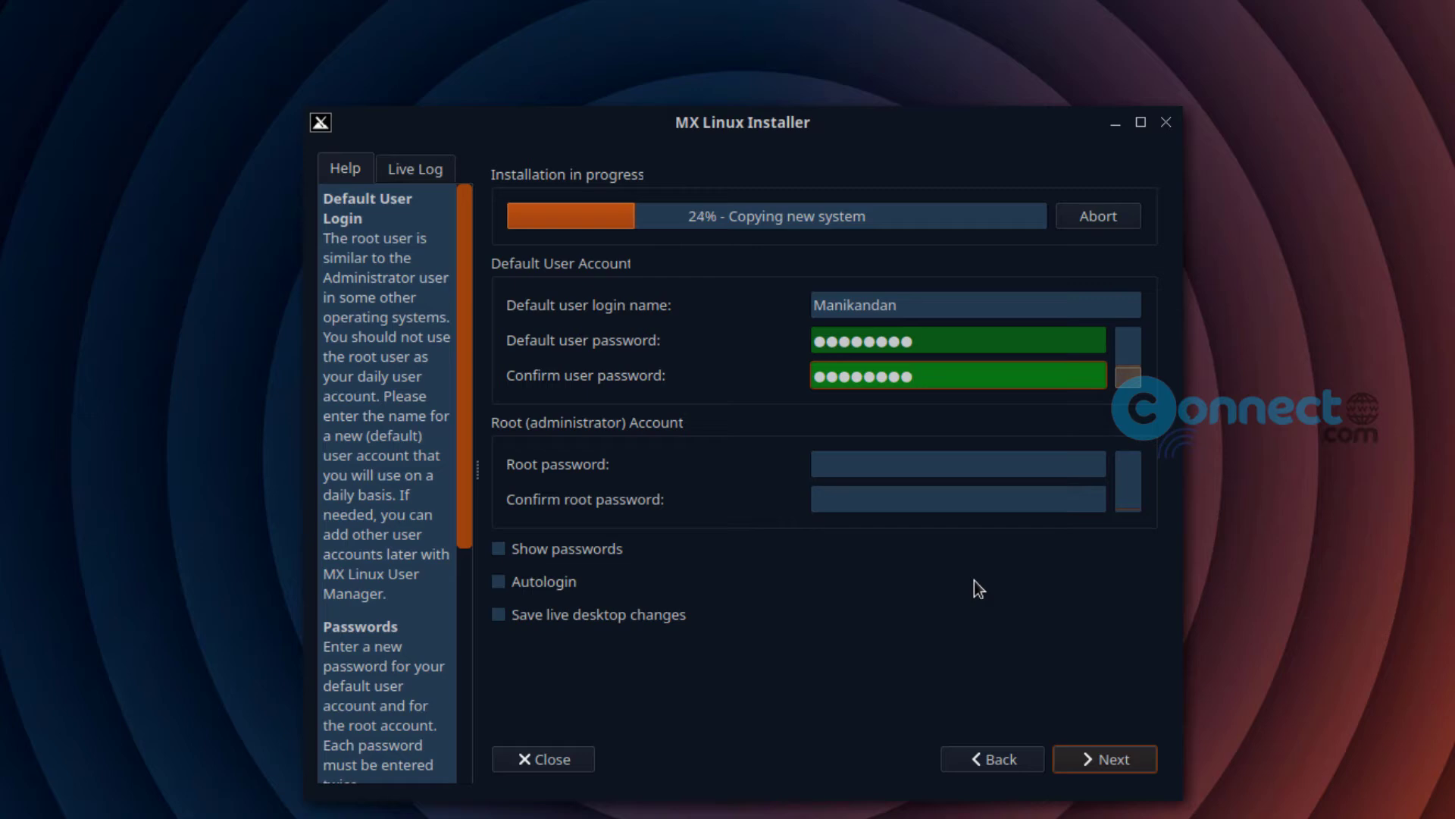
# Step: Enter and confirm the root password, then submit the account settings to continue the installation
pyautogui.click(967, 469)
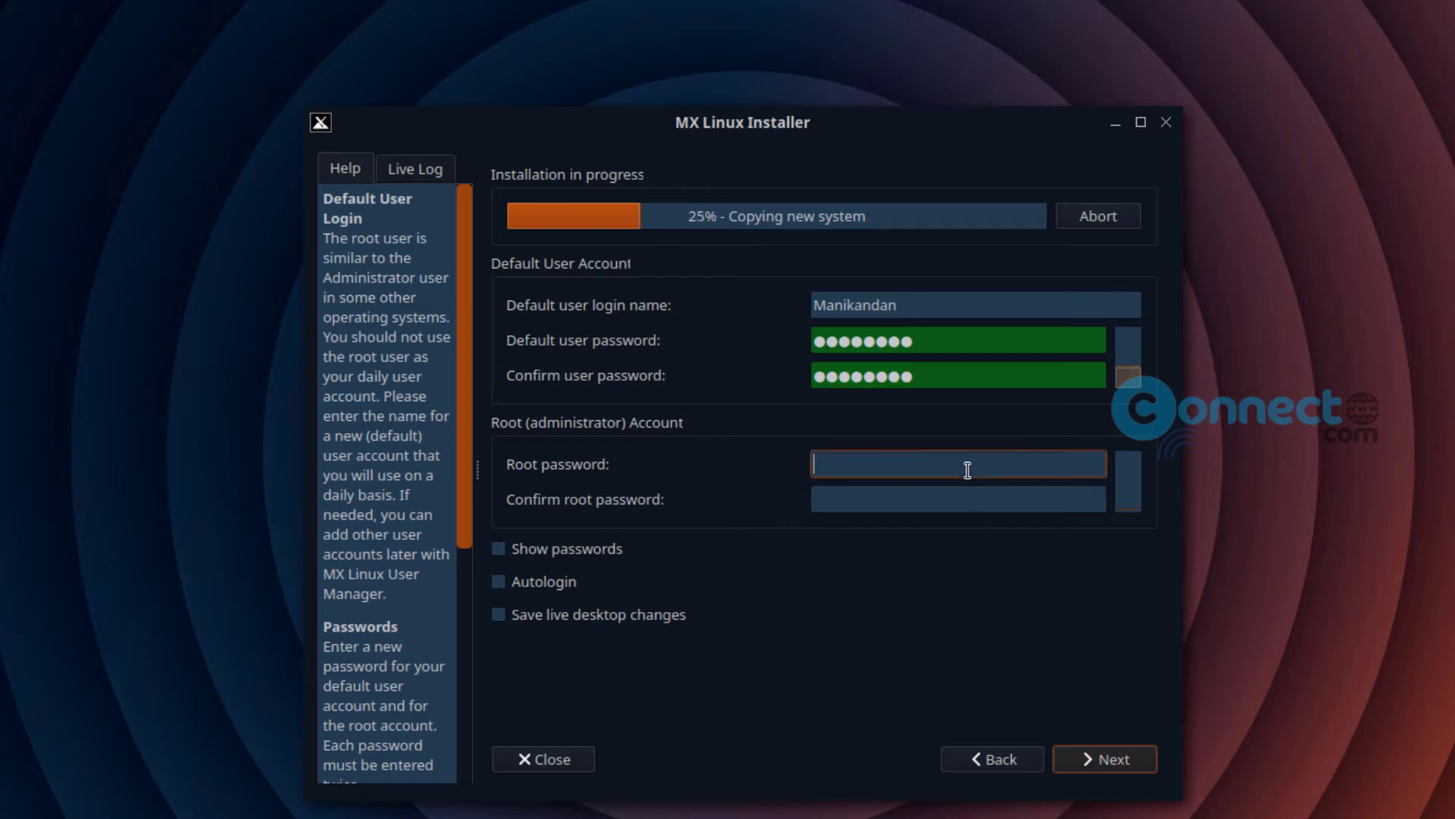
pyautogui.write('********')
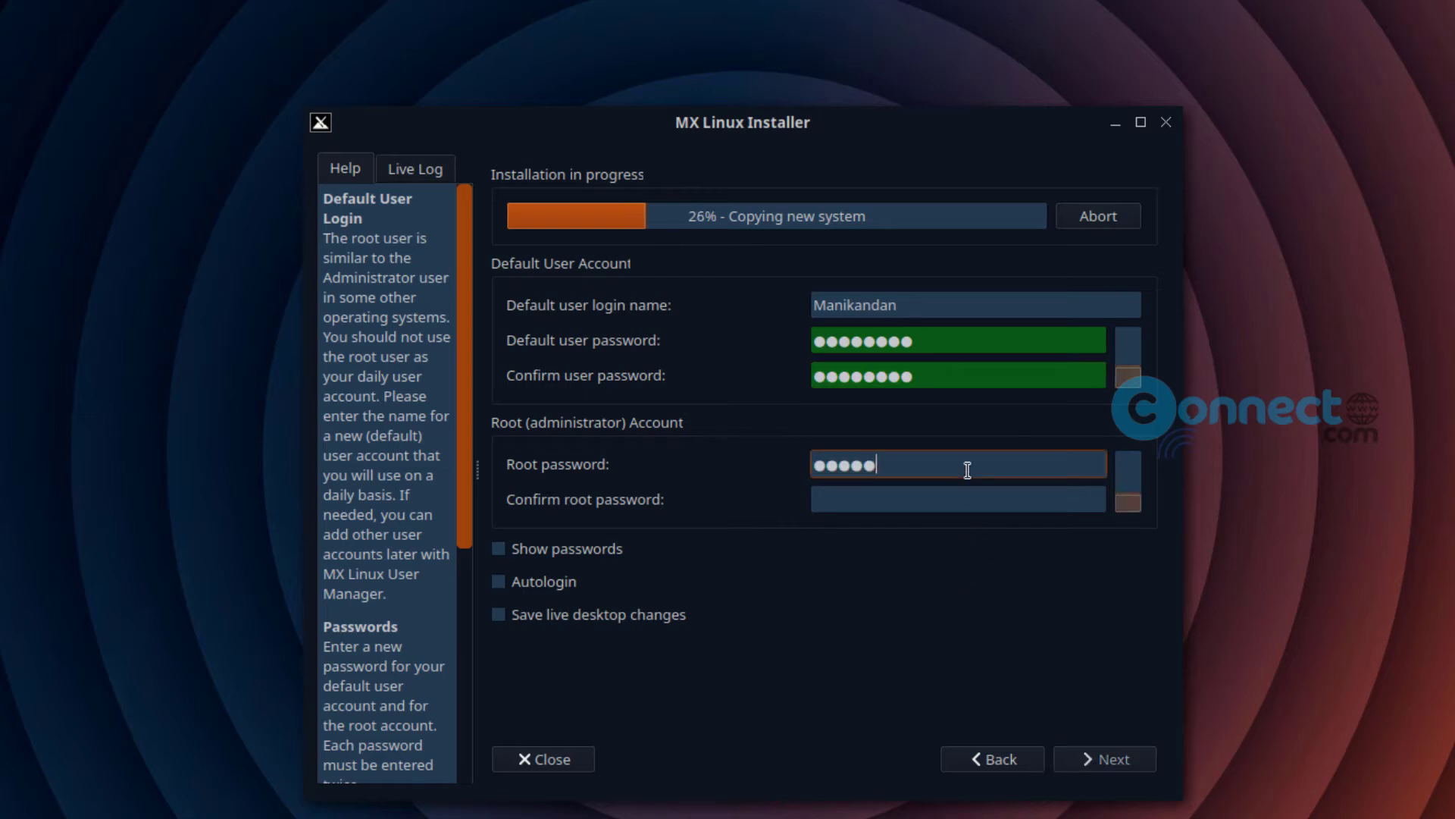
pyautogui.press('Tab')
pyautogui.write('*****')
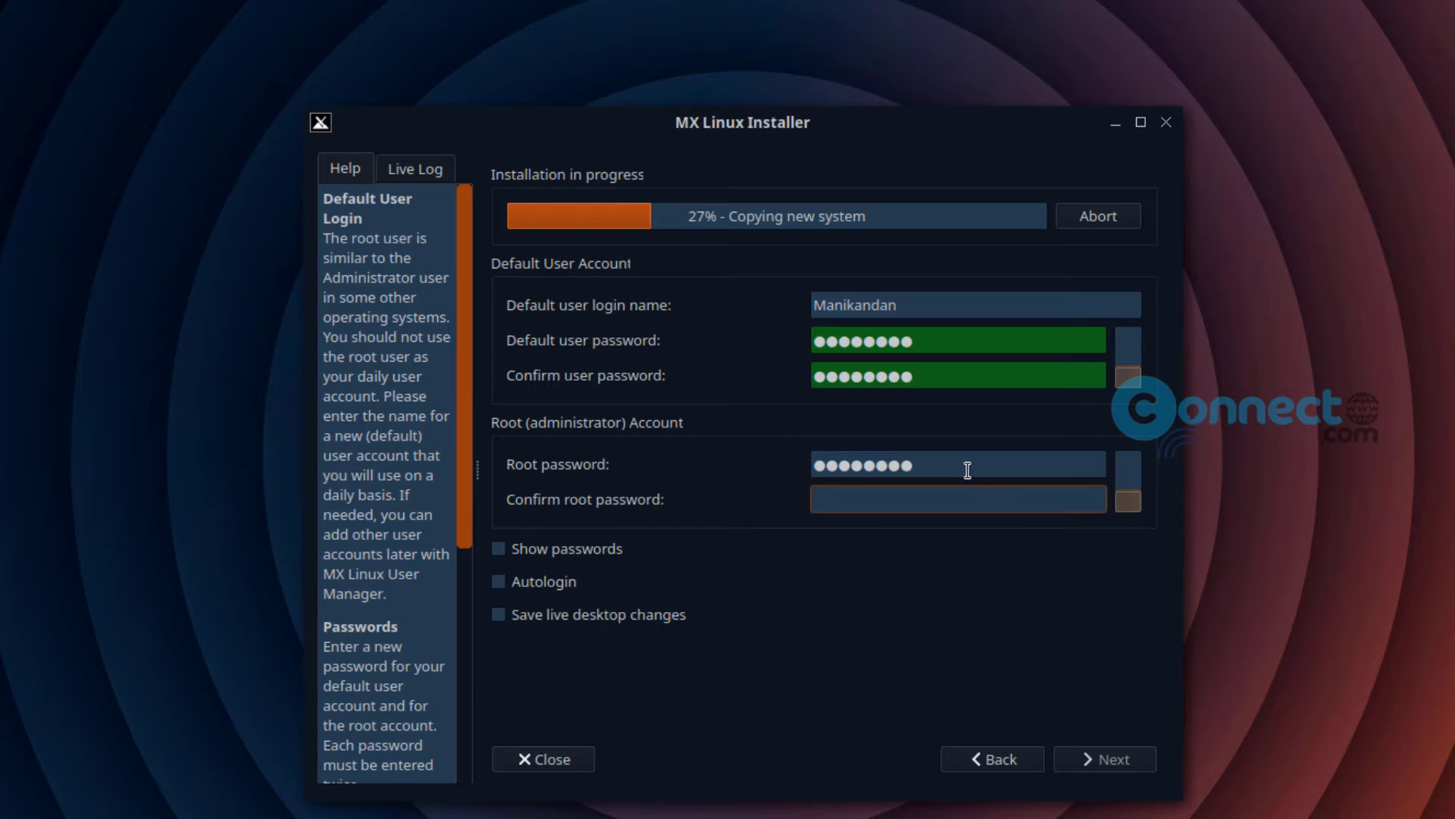
pyautogui.write('***')
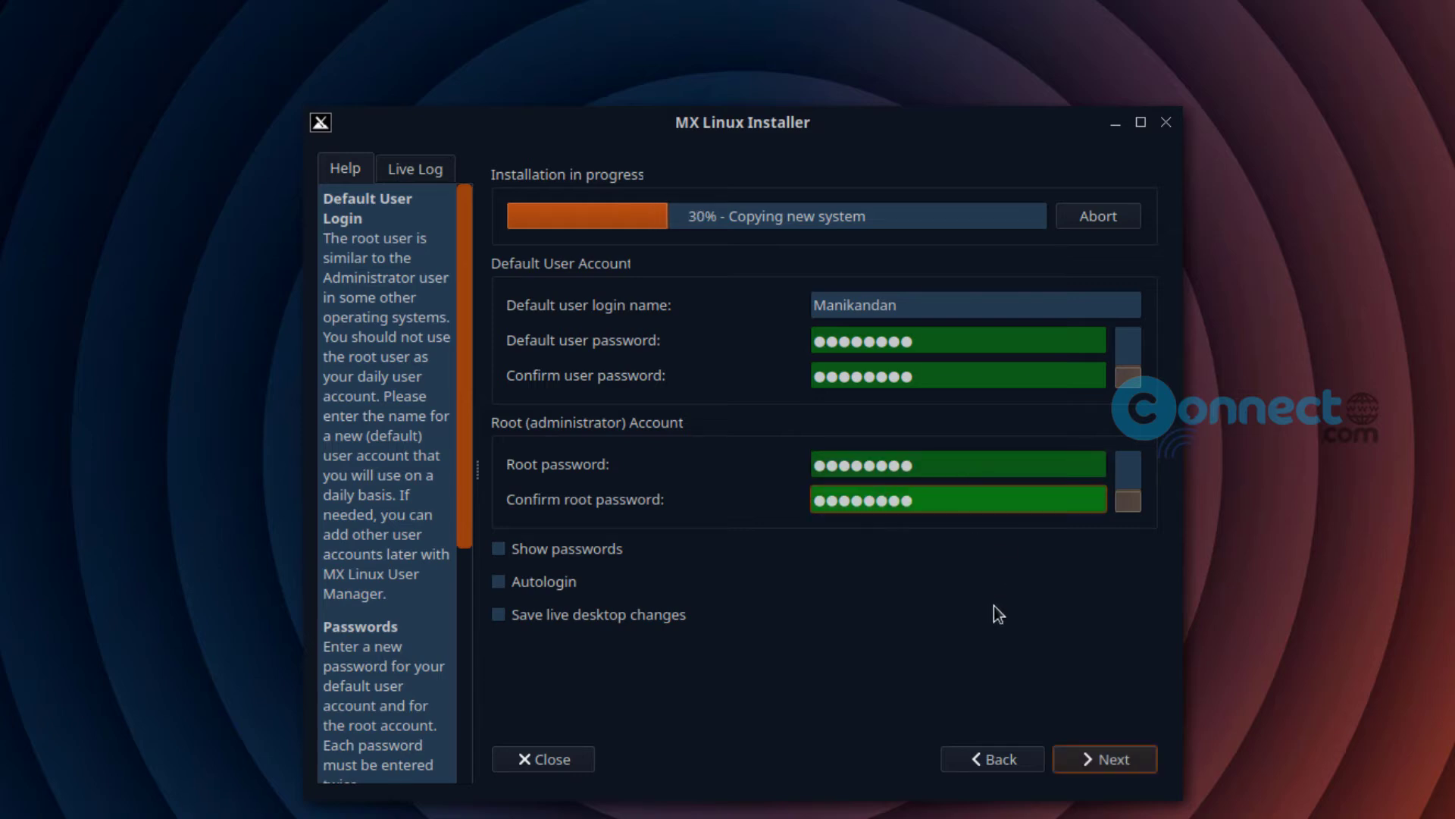
pyautogui.click(1106, 758)
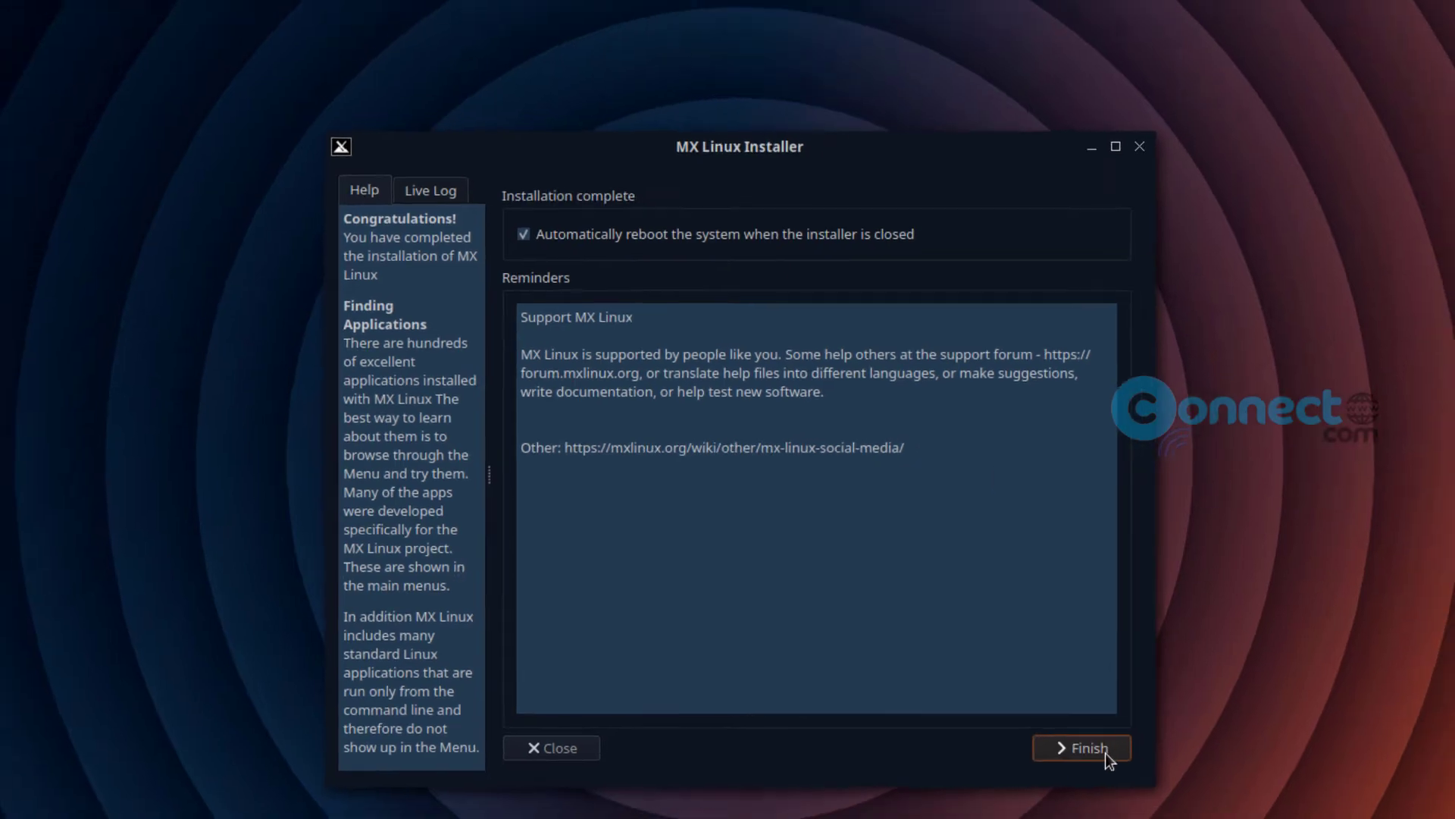
# Step: Finish the installer with automatic reboot, check the virtual optical drive for the installation disk and continue the restart
pyautogui.click(1105, 759)
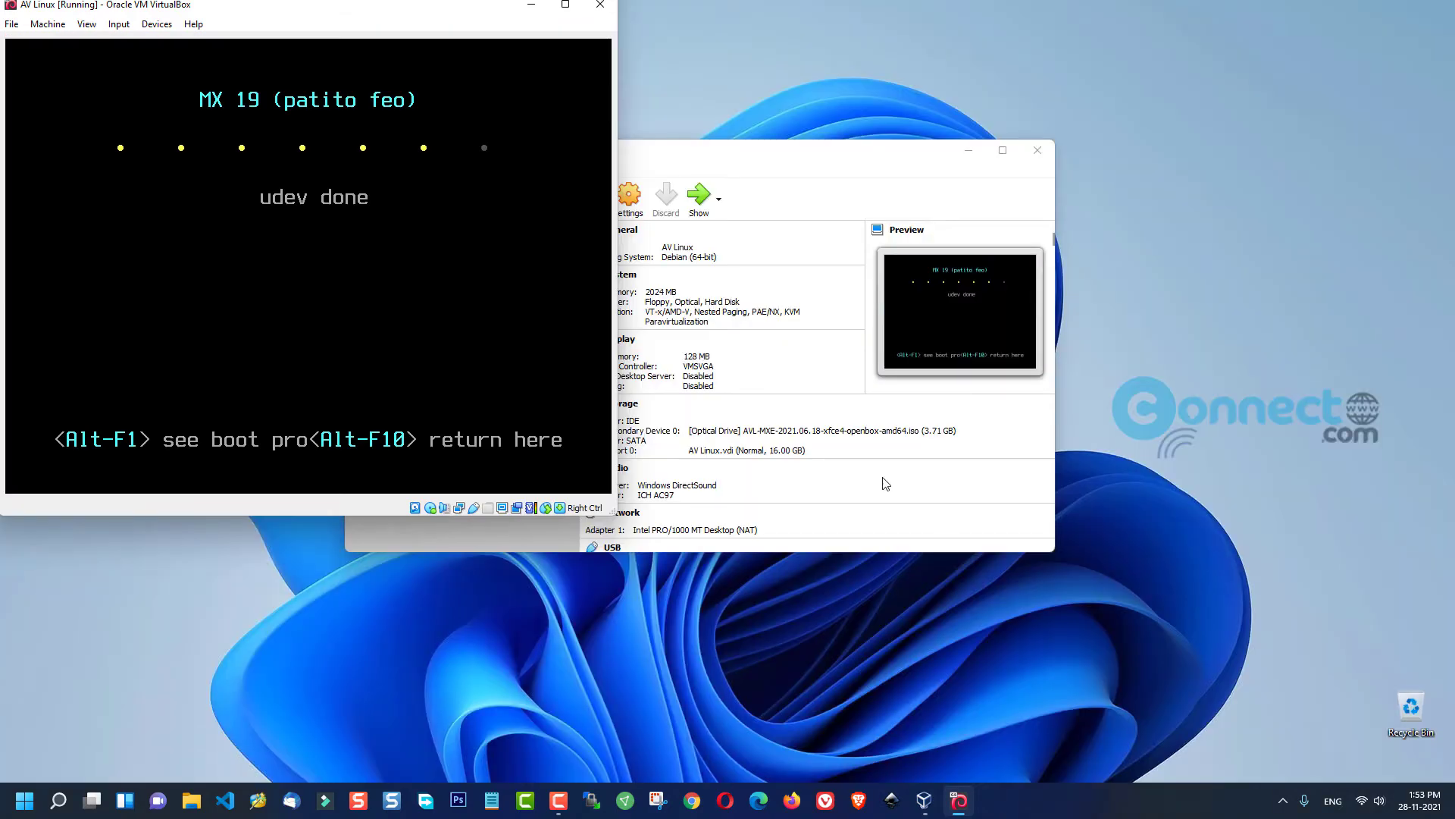
pyautogui.moveTo(400, 9); pyautogui.dragTo(853, 96)
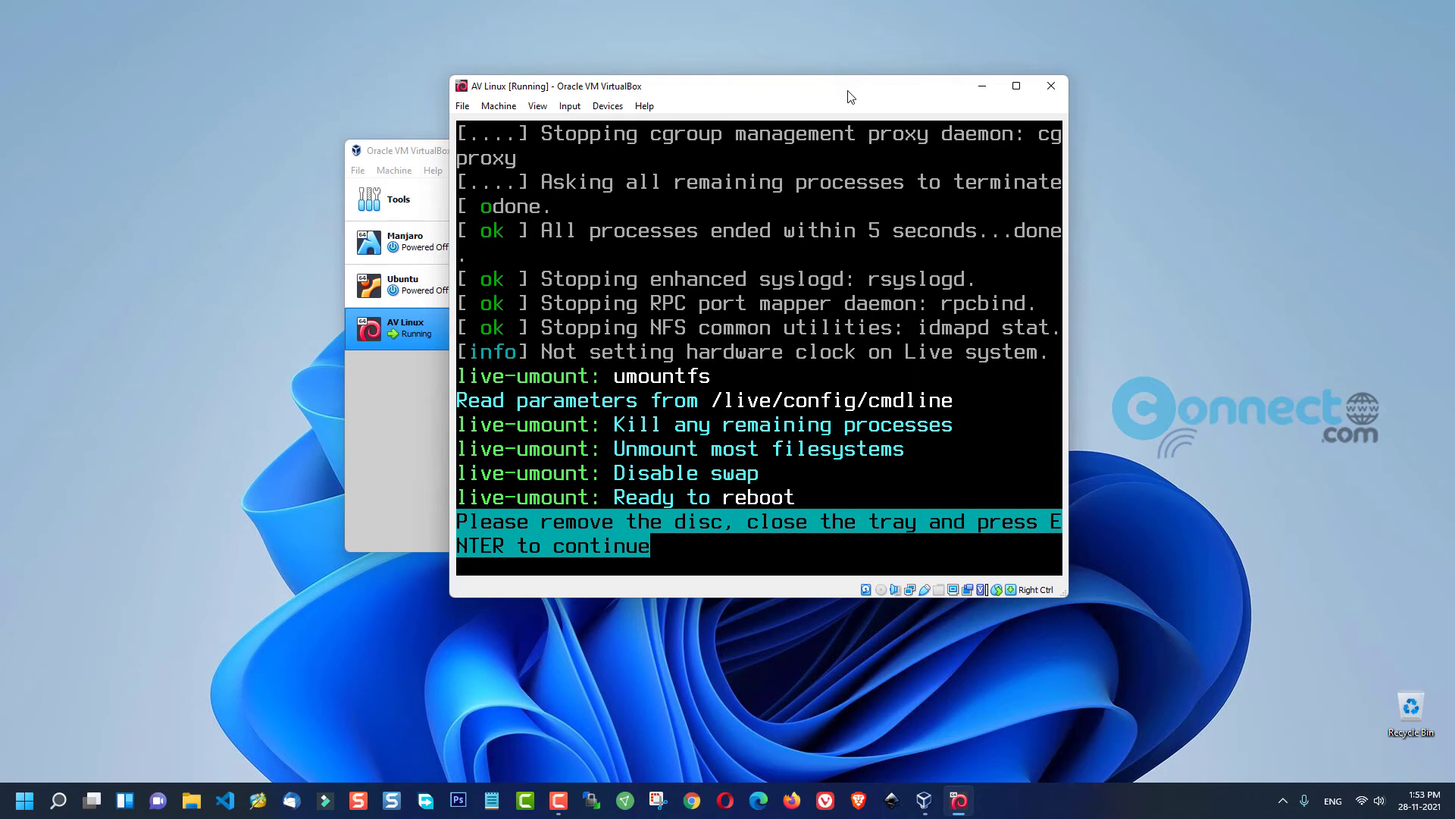
pyautogui.click(608, 110)
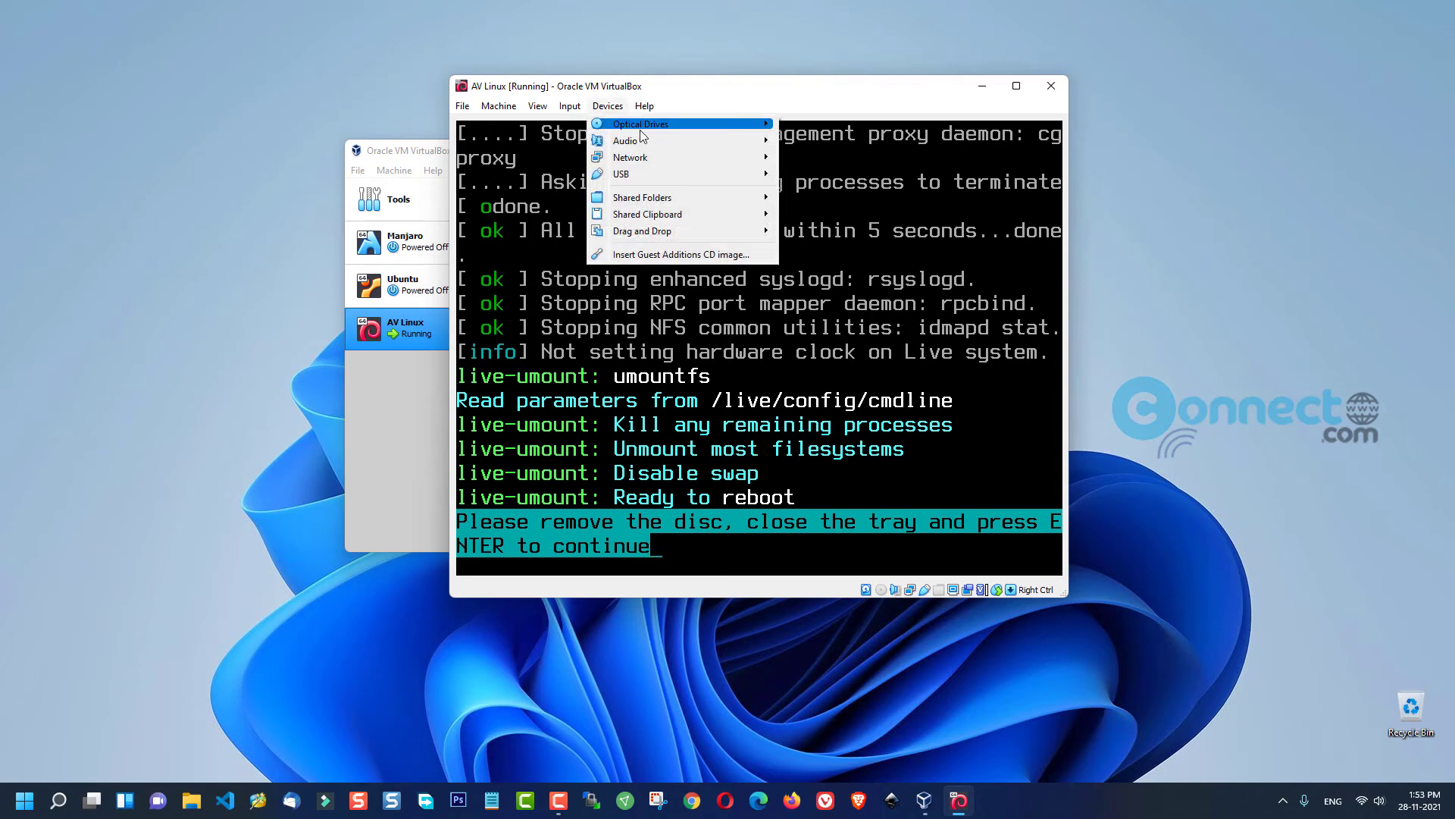
pyautogui.moveTo(645, 135)
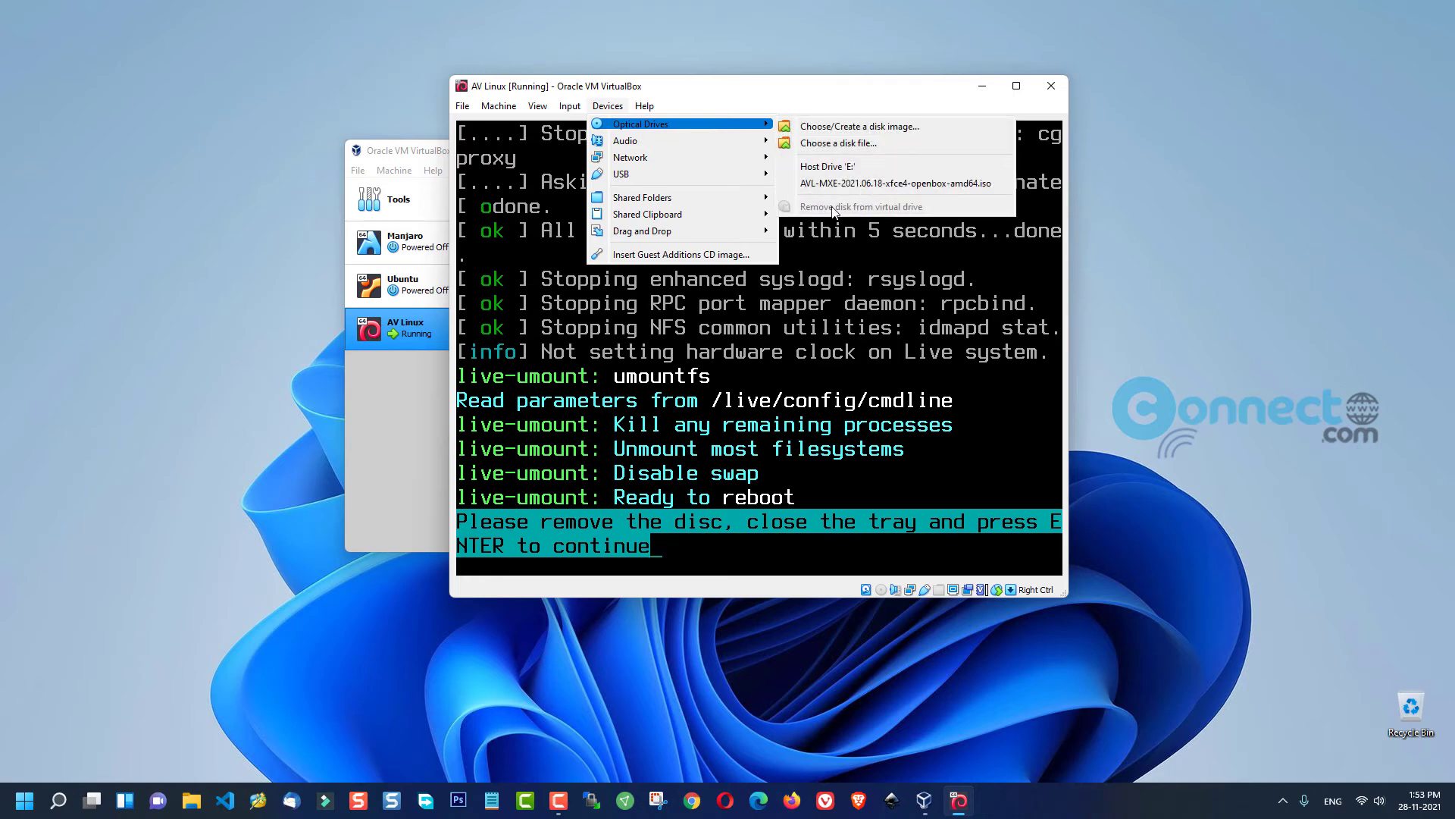
pyautogui.click(781, 97)
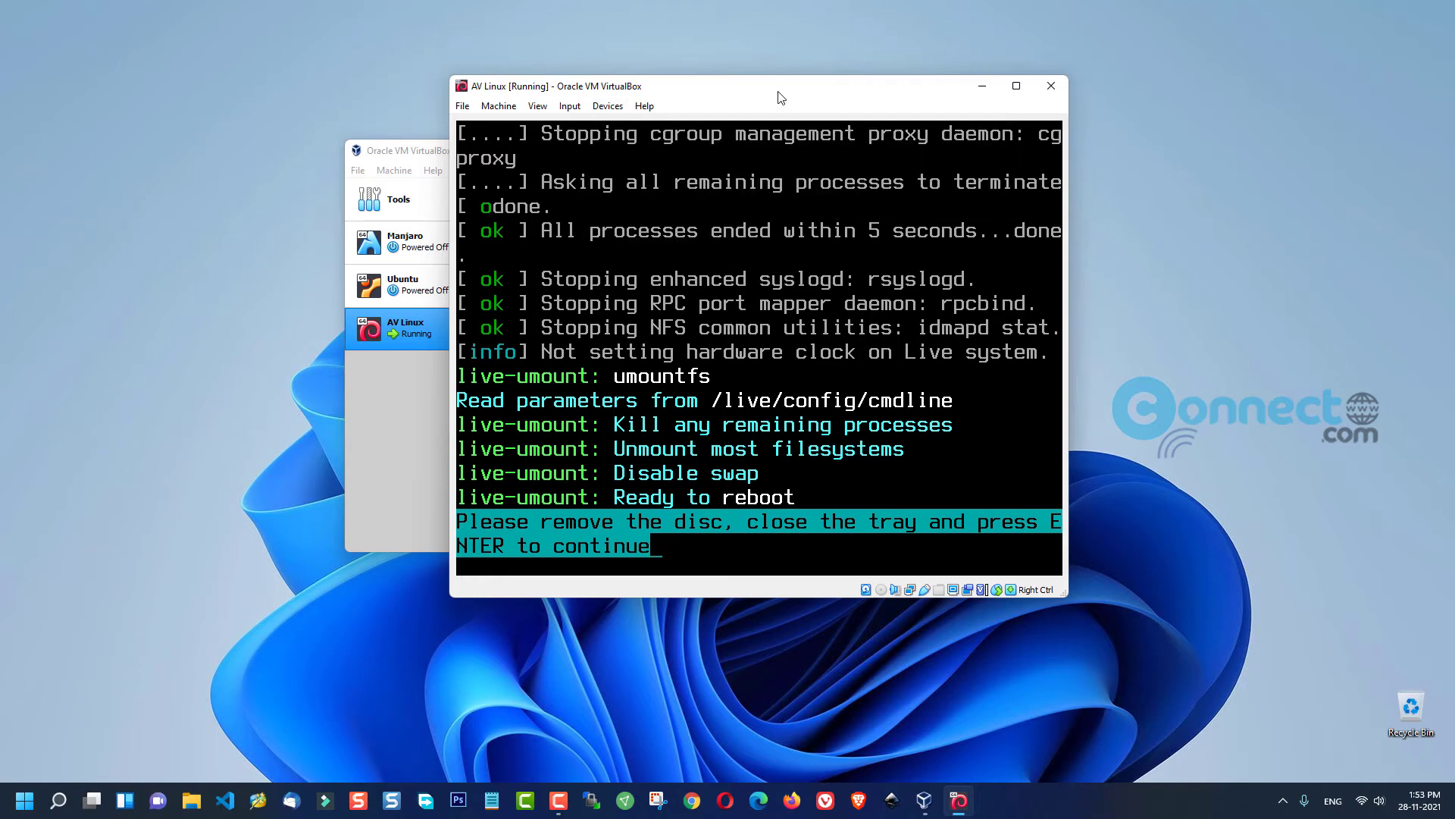
pyautogui.press('Return')
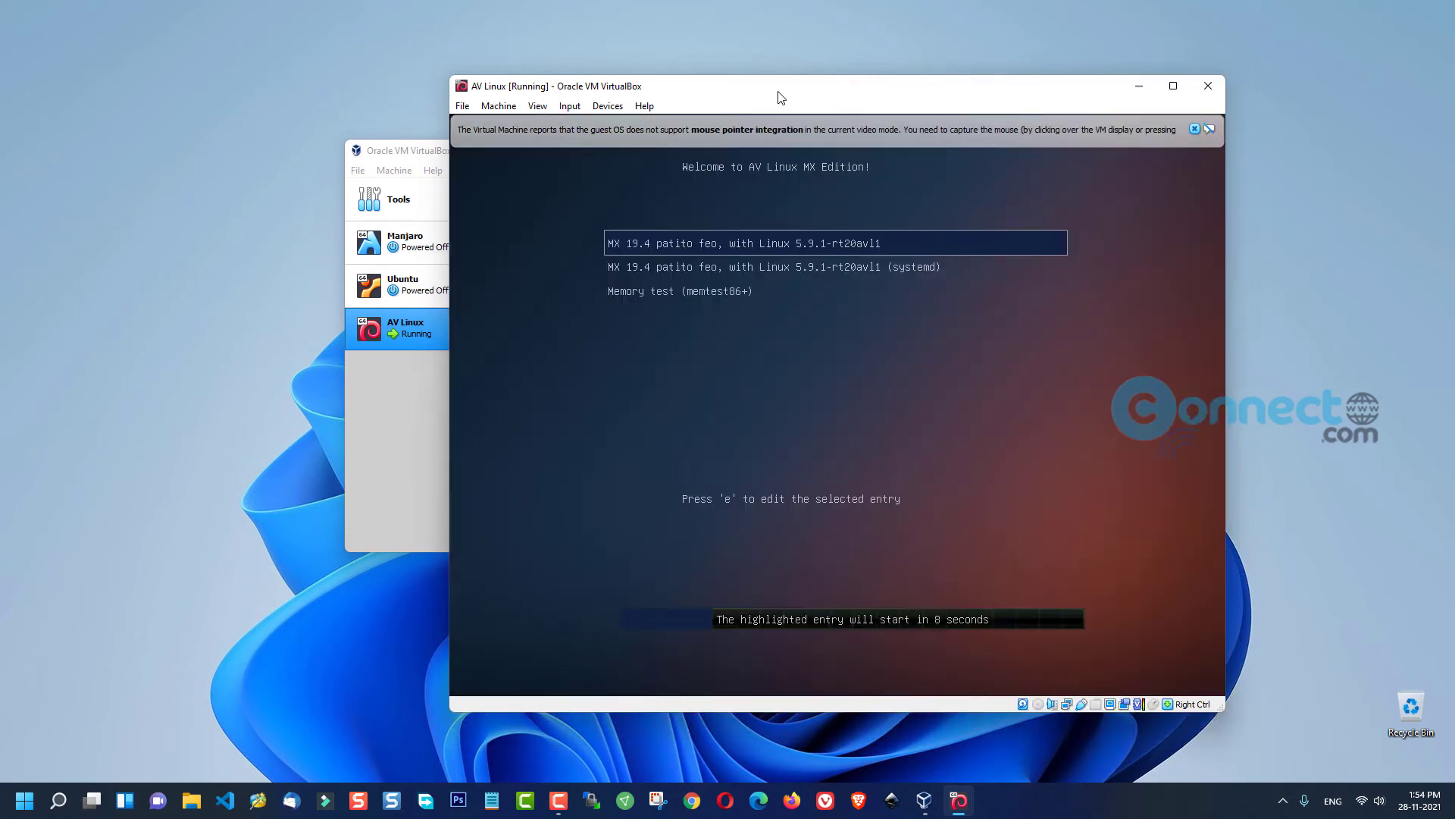
# Step: Boot the installed "MX 19.4 patito feo, with Linux 5.9.1-rt20avl1" entry and dismiss the mouse integration notification
pyautogui.press('Return')
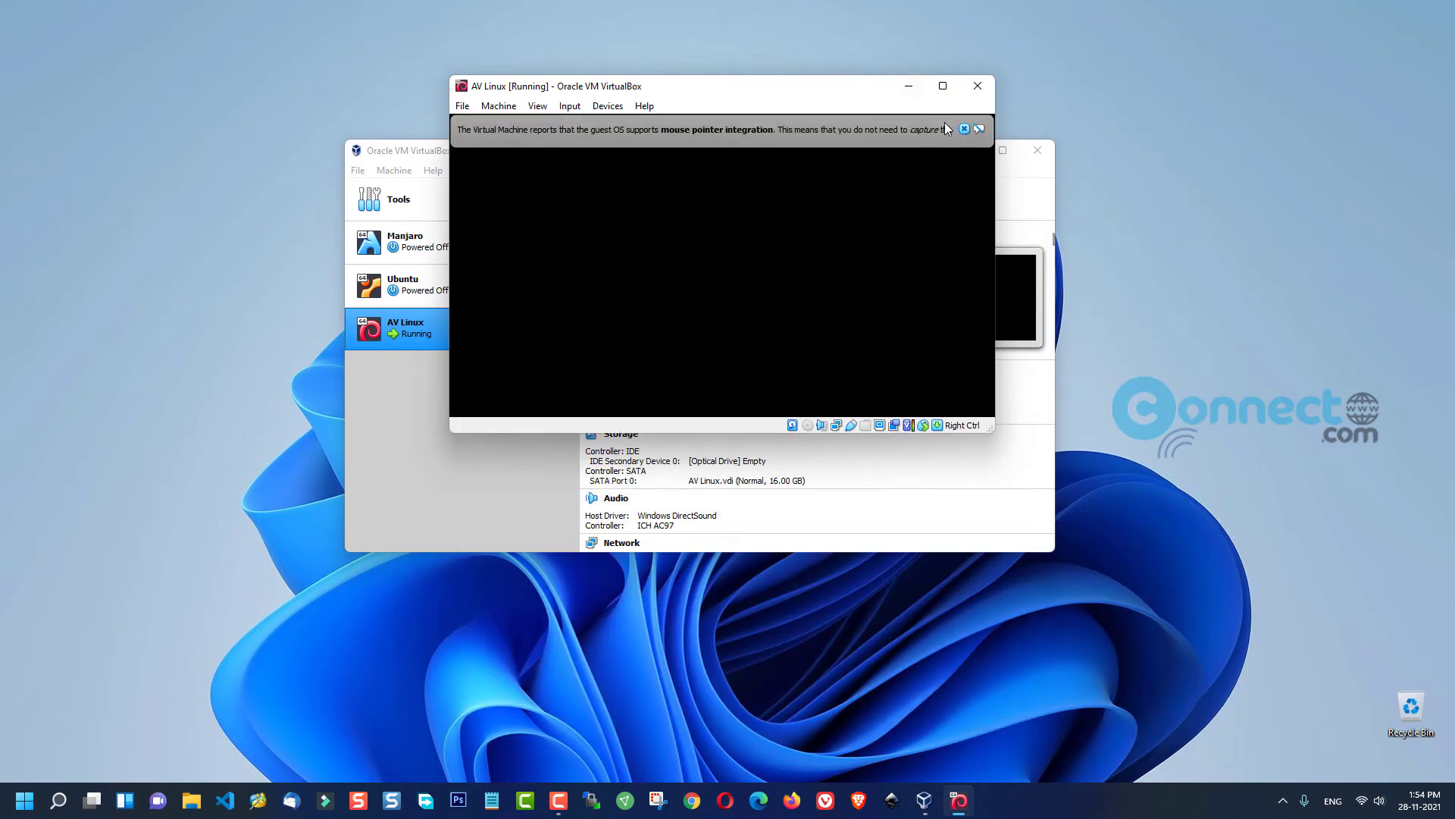
pyautogui.click(966, 126)
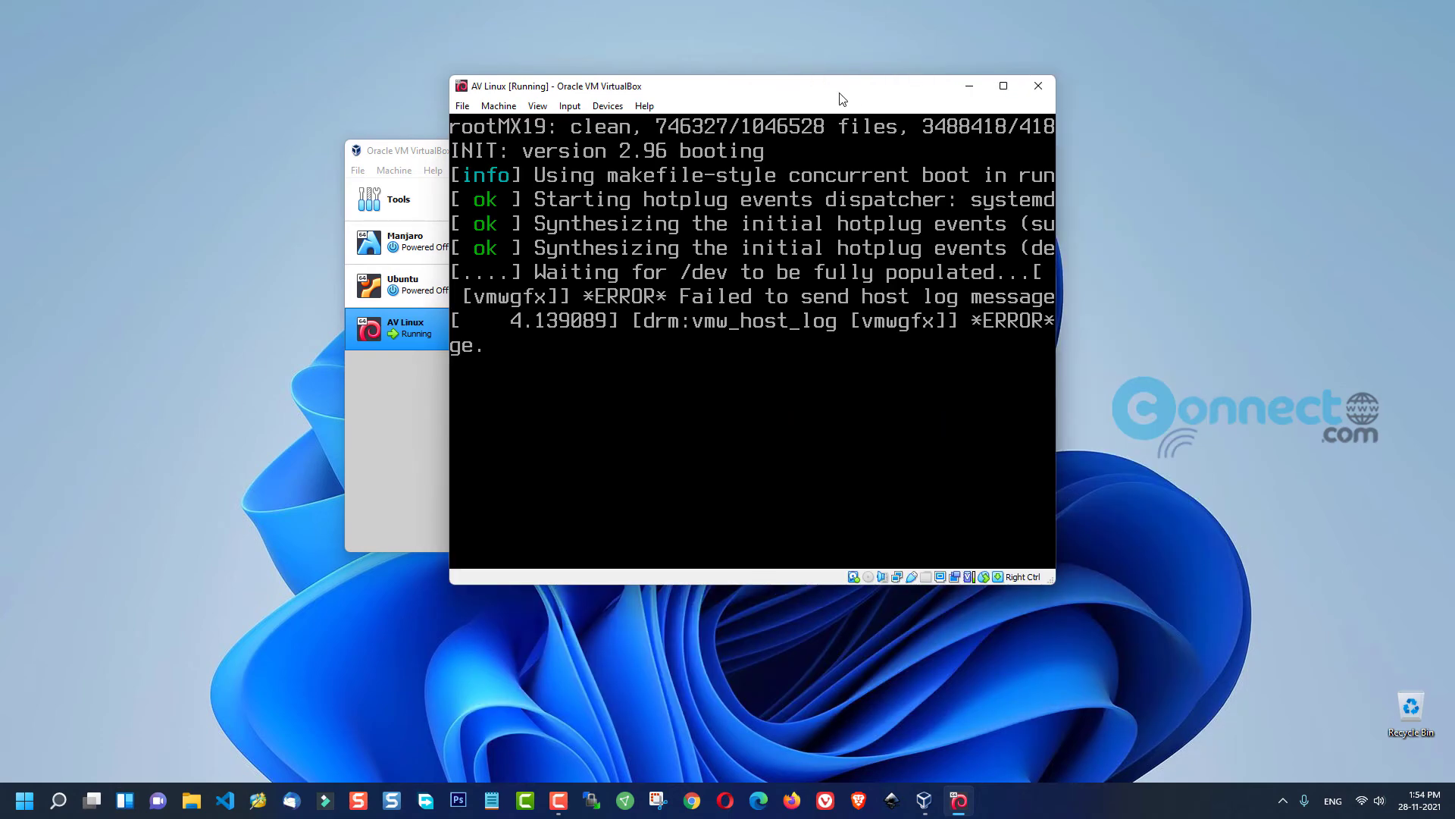